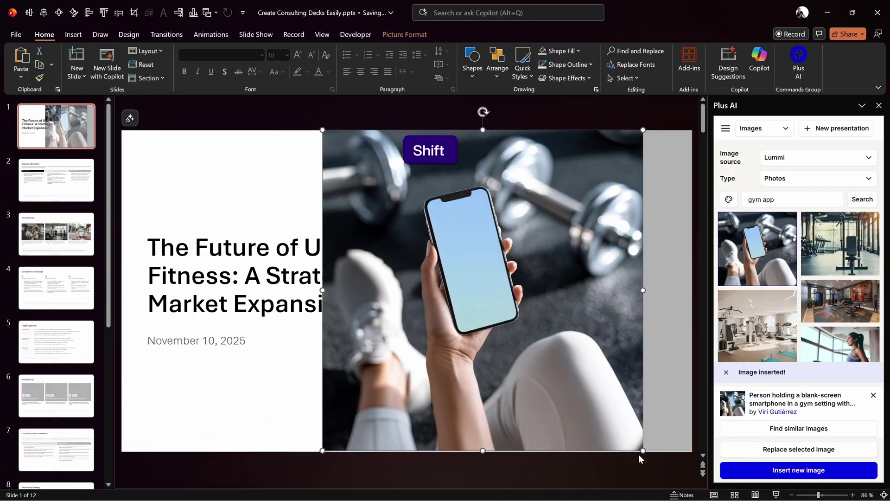
Move the photo right to the slide edge and paste the company logo onto the title slide.
left_click_drag(638, 459, 810, 458)
left_click(261, 279)
left_click(128, 34)
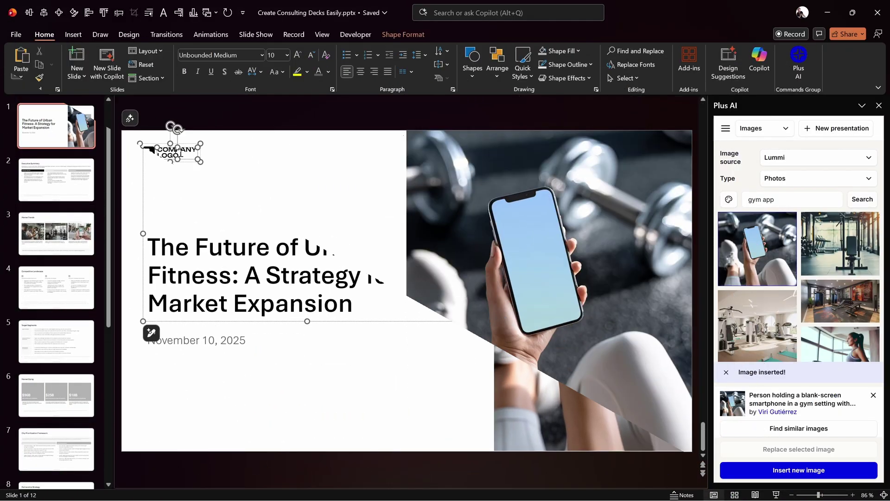
key("ctrl+v")
Turn on the alignment guides and select the logo, title box and date text.
key("alt+w")
key("alt+F9")
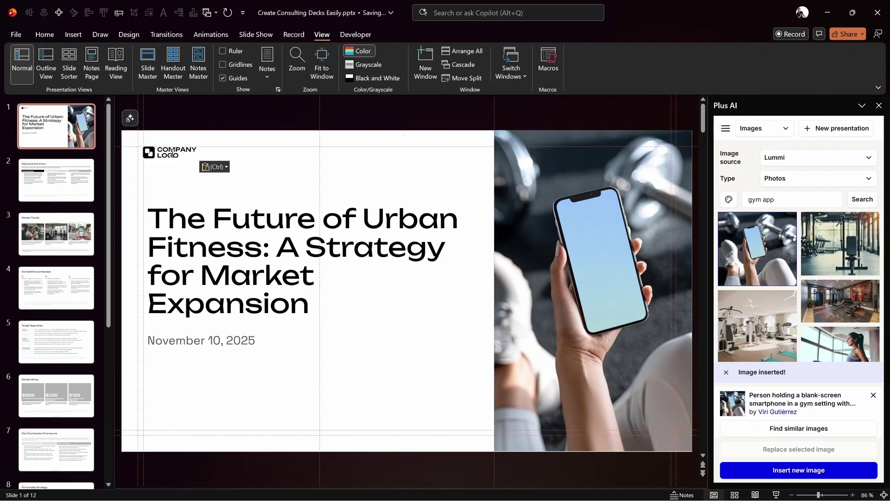
left_click(171, 153)
scroll(172, 153, "up", 3, "ctrl")
scroll(333, 298, "down", 2)
scroll(334, 298, "down", 3, "ctrl")
left_click(158, 319)
left_click(218, 336, "shift")
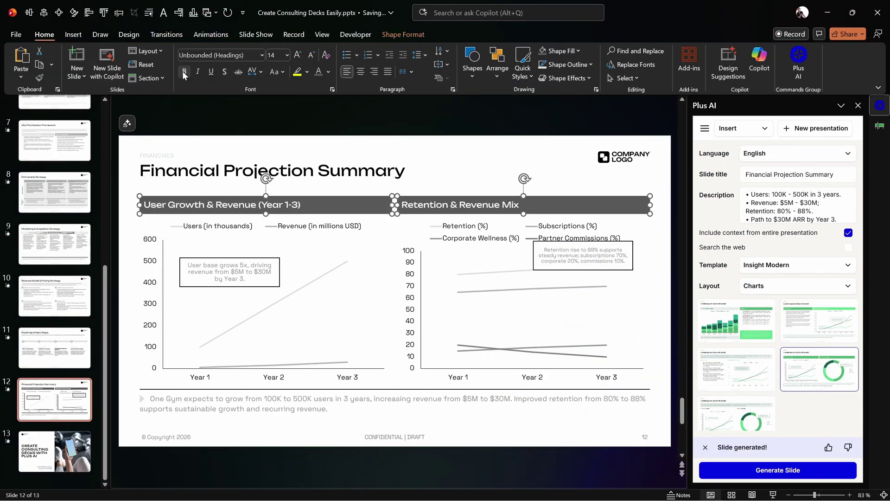
Delete both financial chart callout boxes.
left_click(194, 283)
key("Delete")
left_click(245, 395)
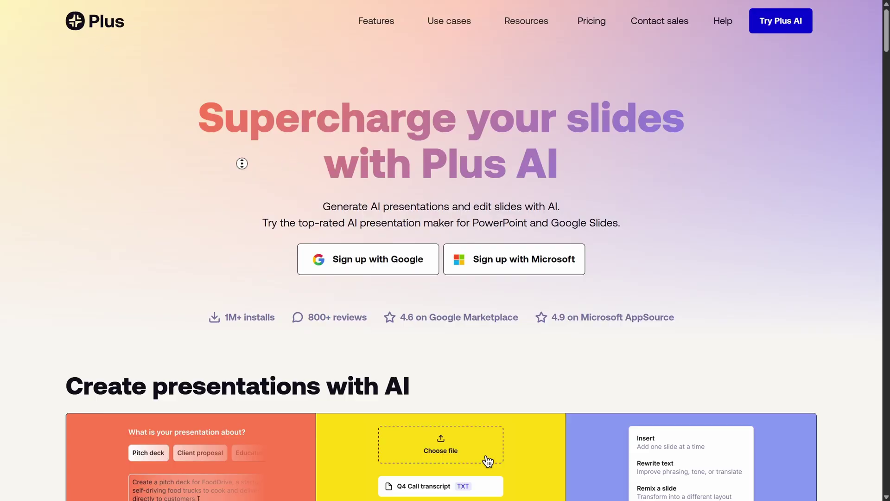
Scroll the Plus AI homepage down through the feature sections to 'Add images, icons, and more'.
scroll(241, 191, "down", 2)
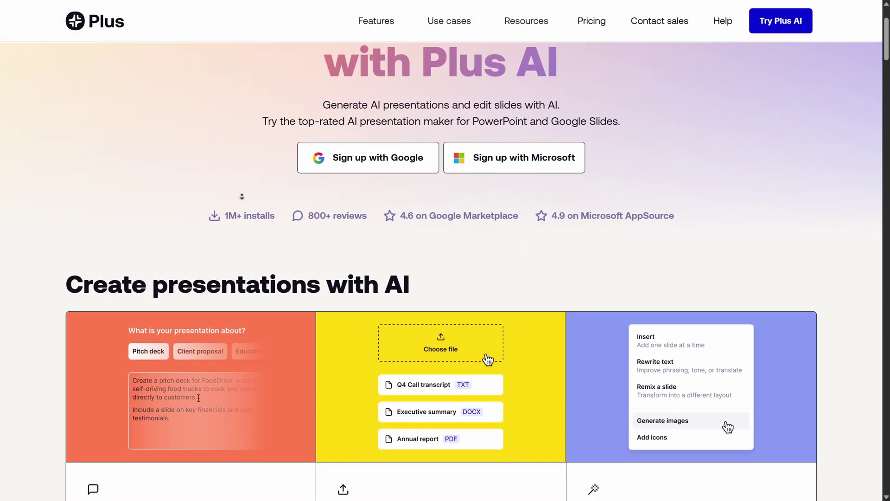
scroll(242, 196, "down", 3)
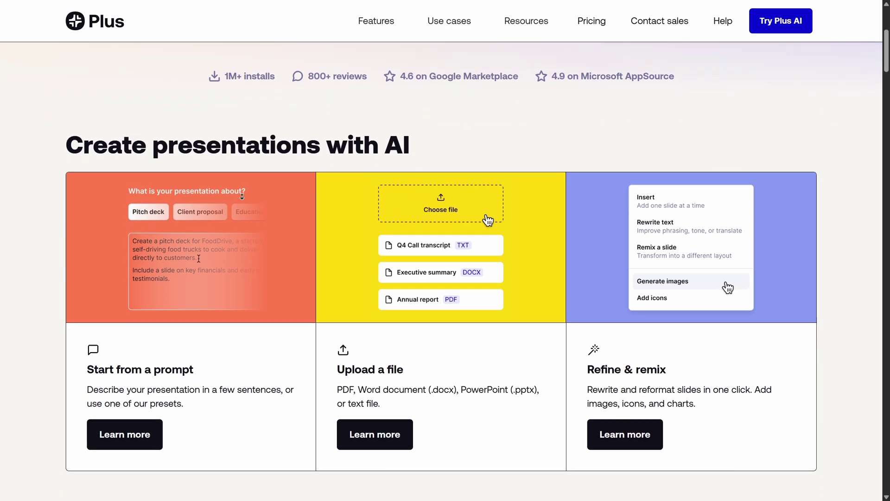
scroll(242, 196, "down", 3)
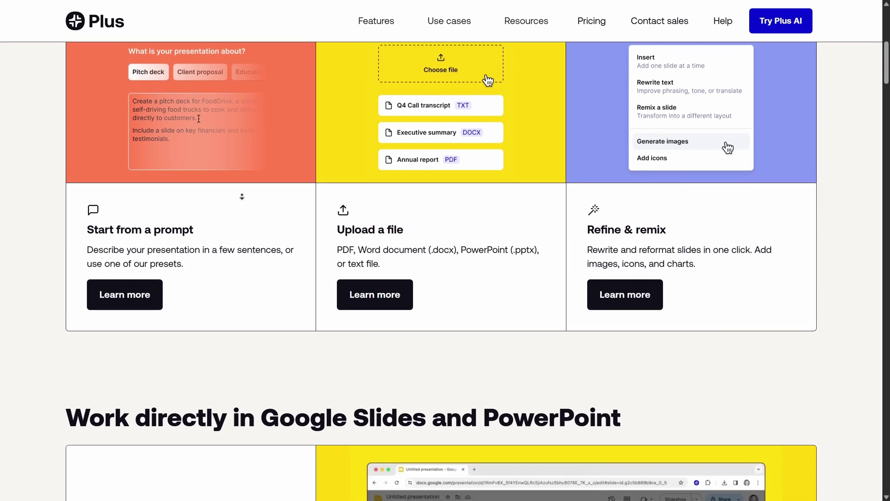
scroll(242, 196, "down", 3)
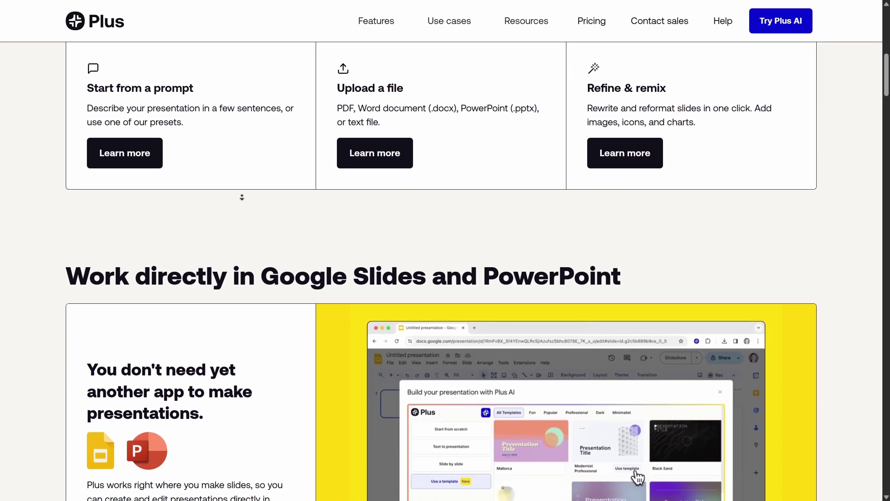
scroll(242, 197, "down", 3)
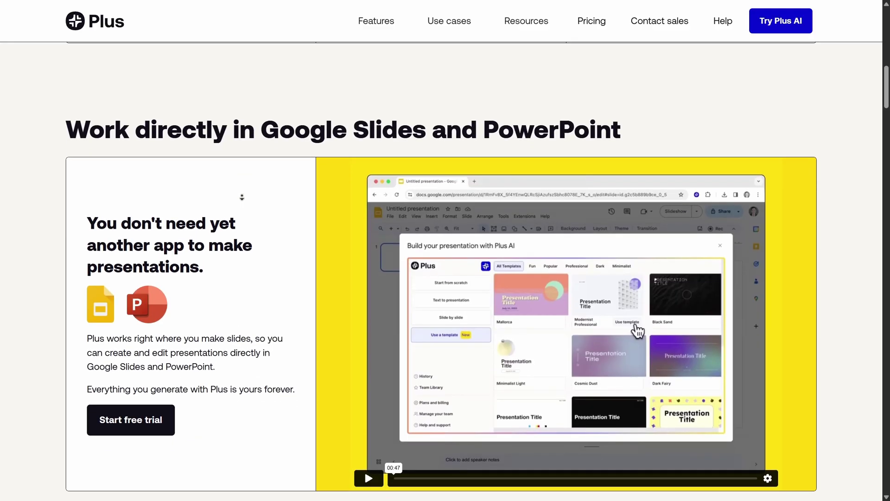
scroll(242, 197, "down", 3)
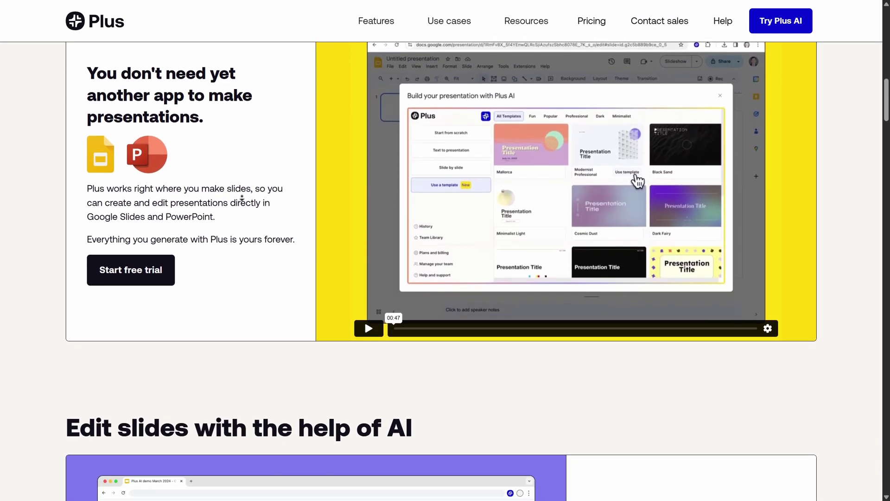
scroll(242, 197, "down", 3)
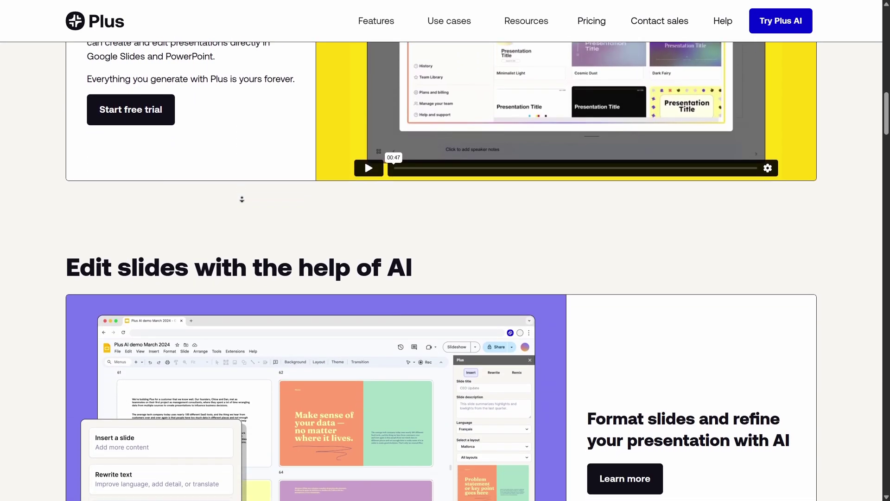
scroll(241, 200, "down", 3)
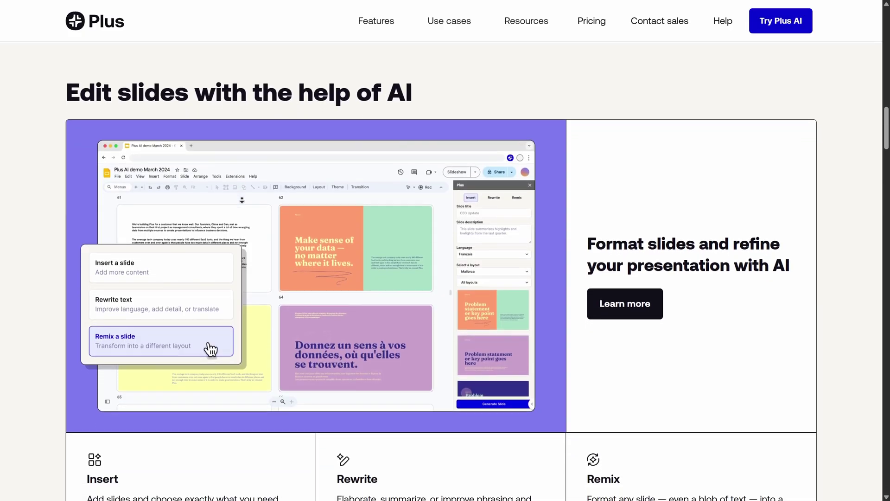
scroll(241, 199, "down", 4)
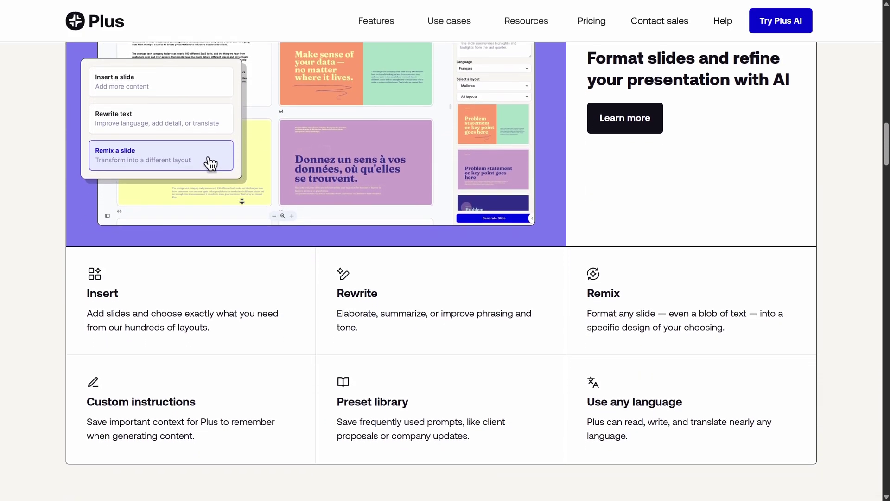
scroll(241, 201, "down", 3)
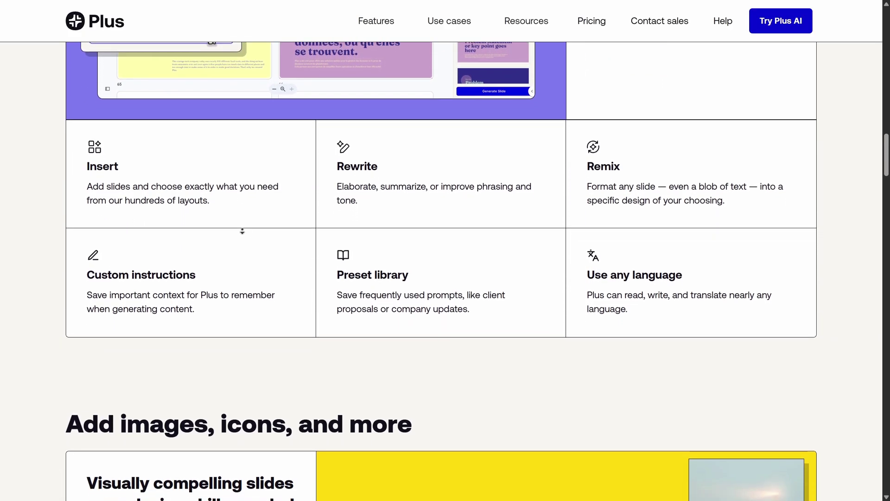
scroll(242, 230, "down", 5)
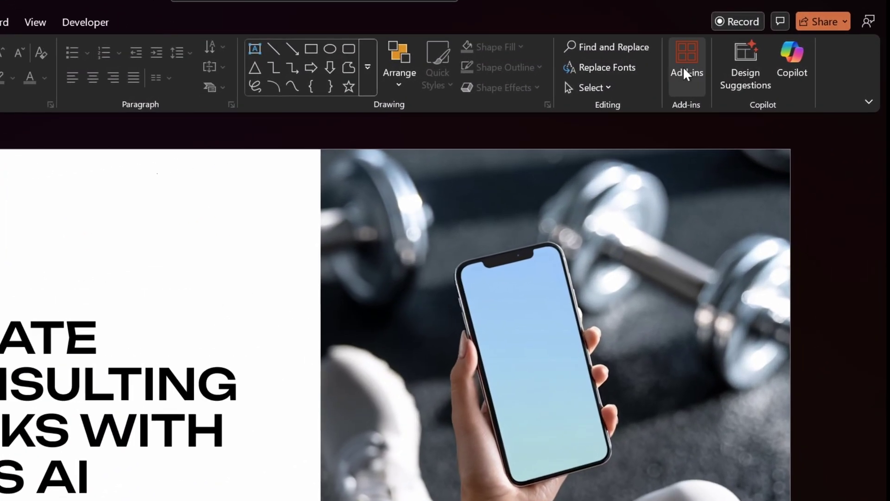
Find and add the 'Plus AI For PowerPoint' add-in, then start a new Plus AI presentation.
left_click(757, 65)
left_click(741, 121)
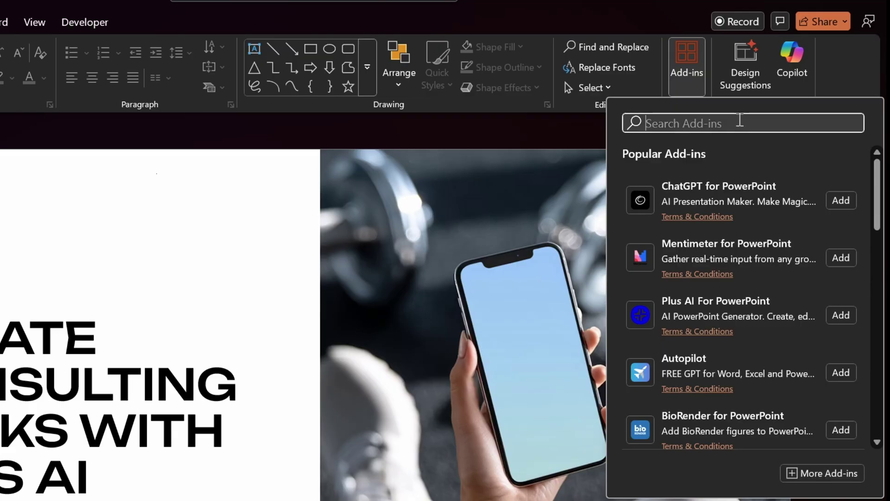
type("Plus AI")
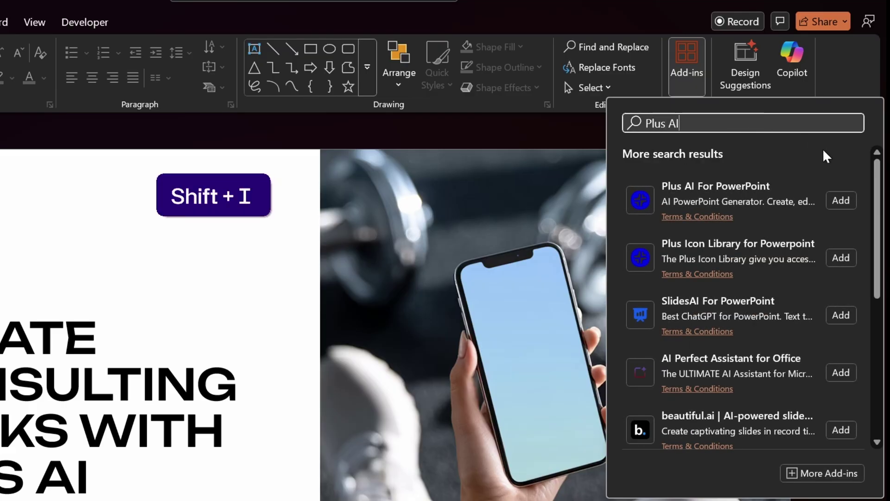
left_click(837, 204)
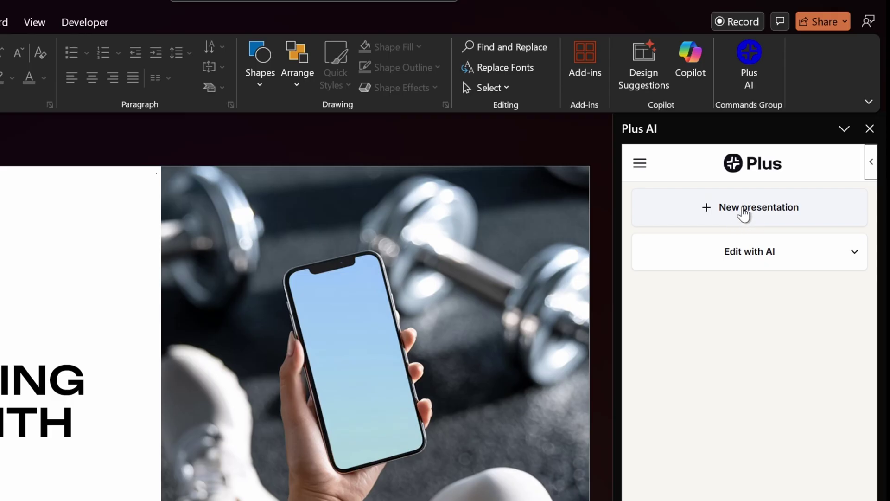
left_click(763, 253)
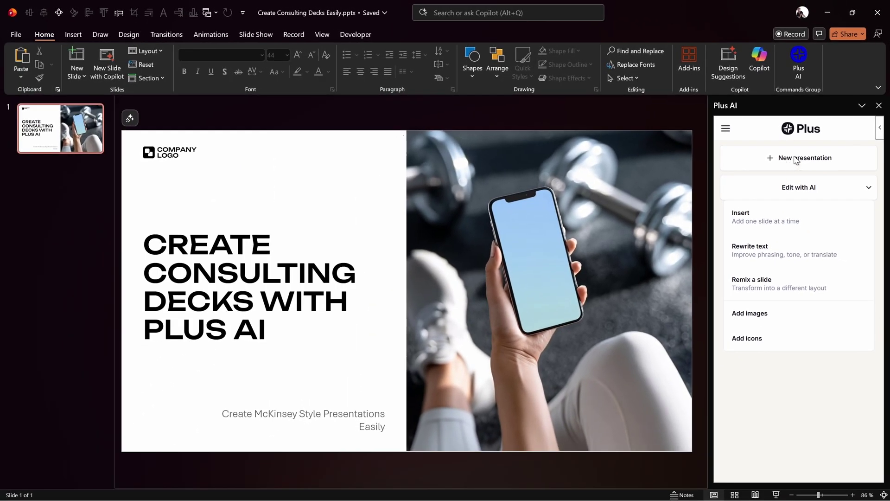
left_click(791, 158)
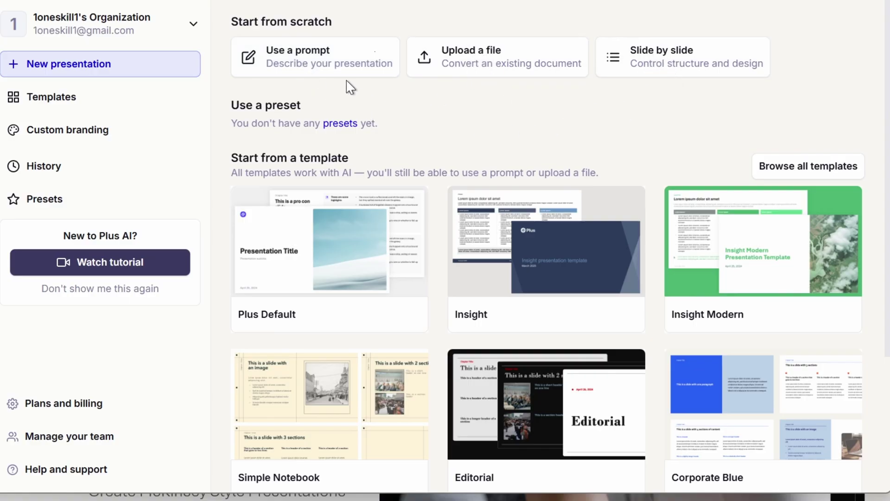
Choose the prompt option and try the URL, Pitch Deck and Client Proposal example prompts.
left_click(317, 68)
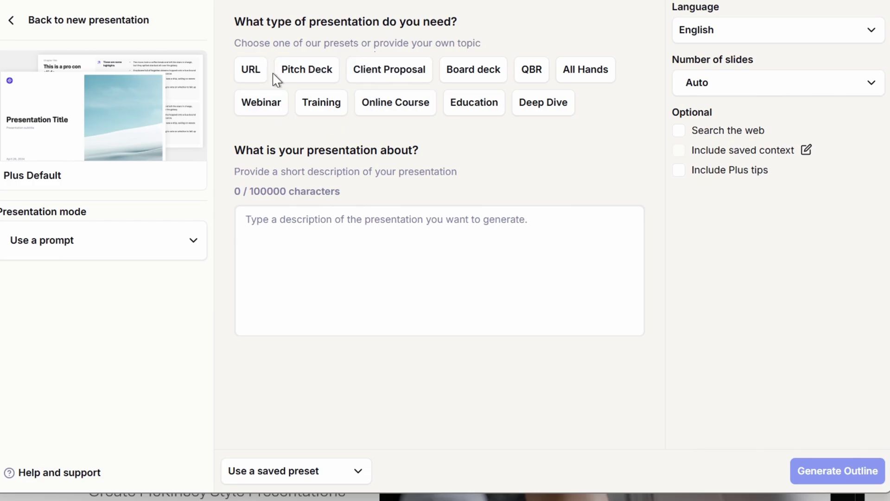
left_click(251, 71)
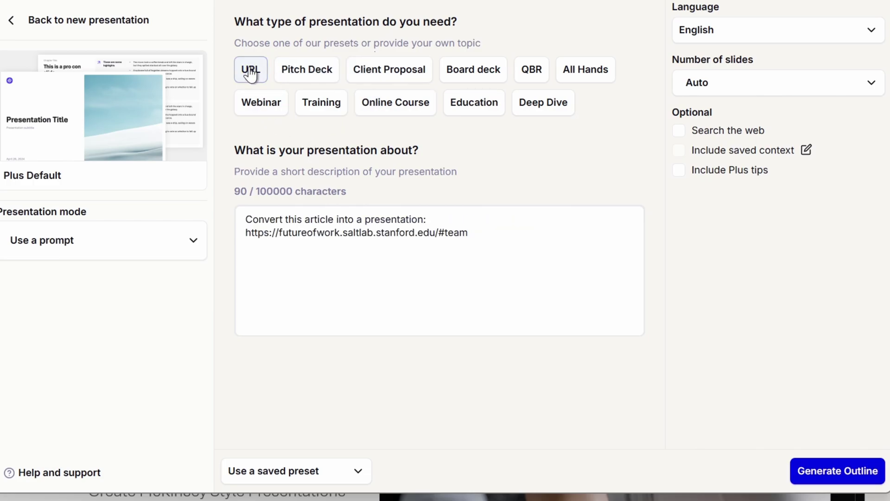
left_click(308, 73)
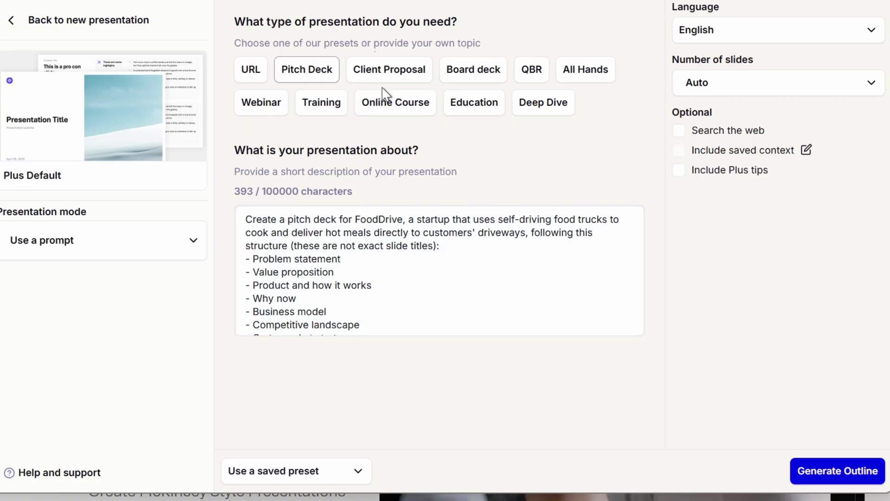
left_click(386, 73)
Clear the description box and bring up the open-windows overview.
left_click(432, 276)
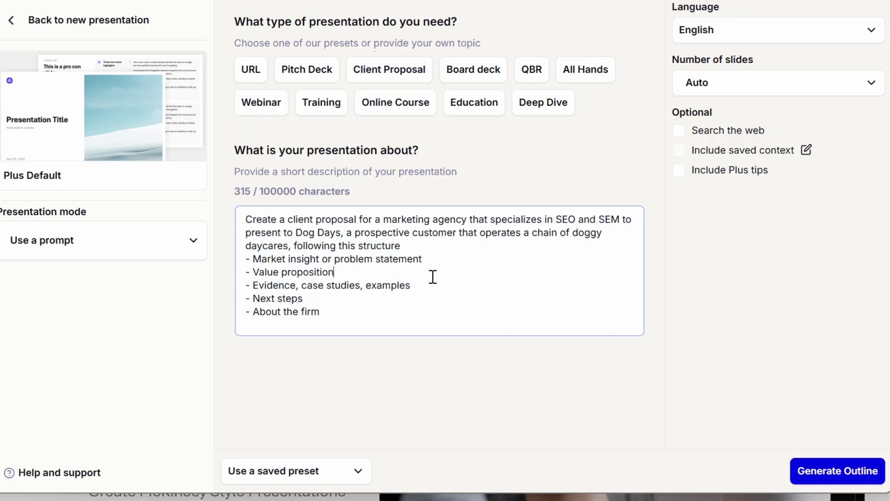
key("ctrl+a")
key("Delete")
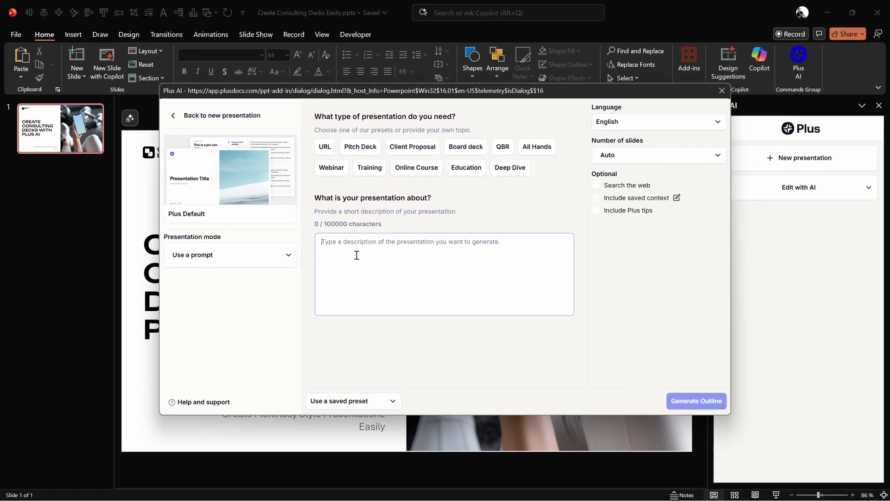
key("super+Tab")
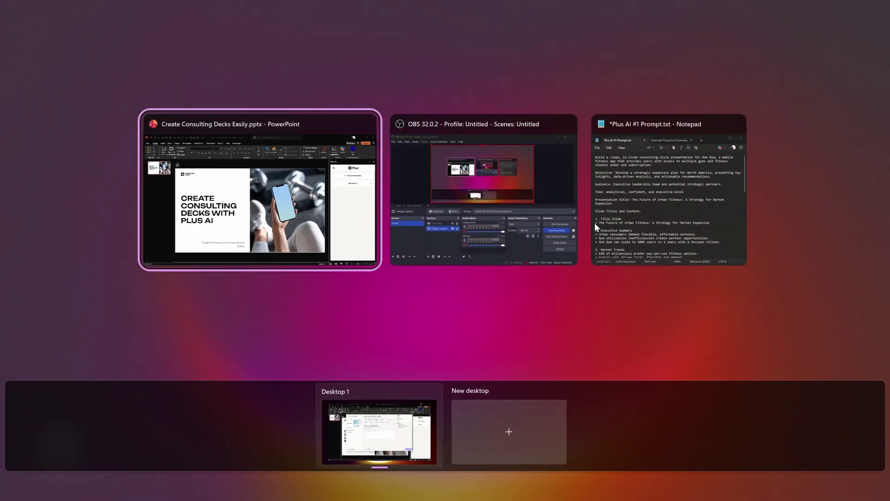
Paste the full 2616-character One Gym prompt from Notepad into the Plus AI description.
left_click(669, 193)
left_click(617, 222)
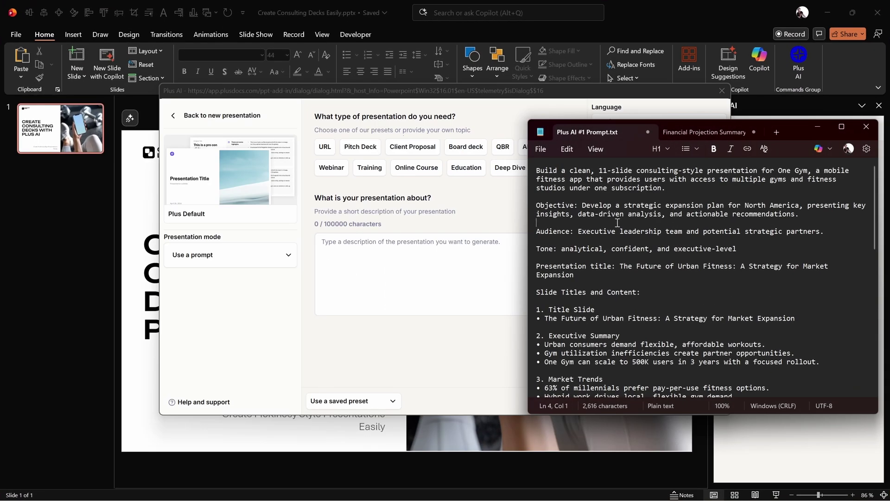
key("ctrl+a")
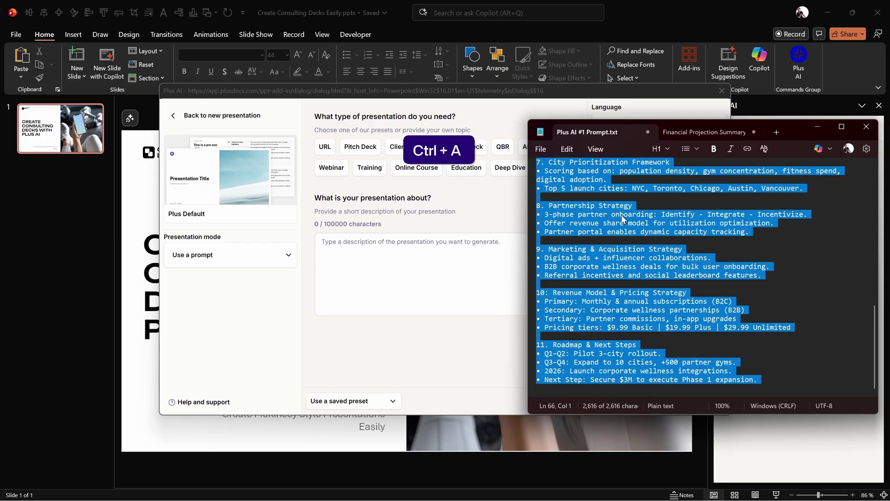
left_click(350, 249)
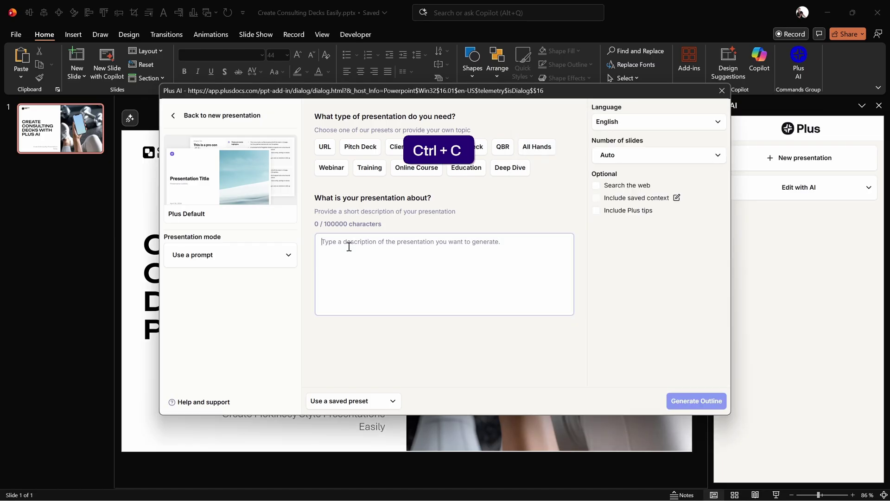
key("ctrl+v")
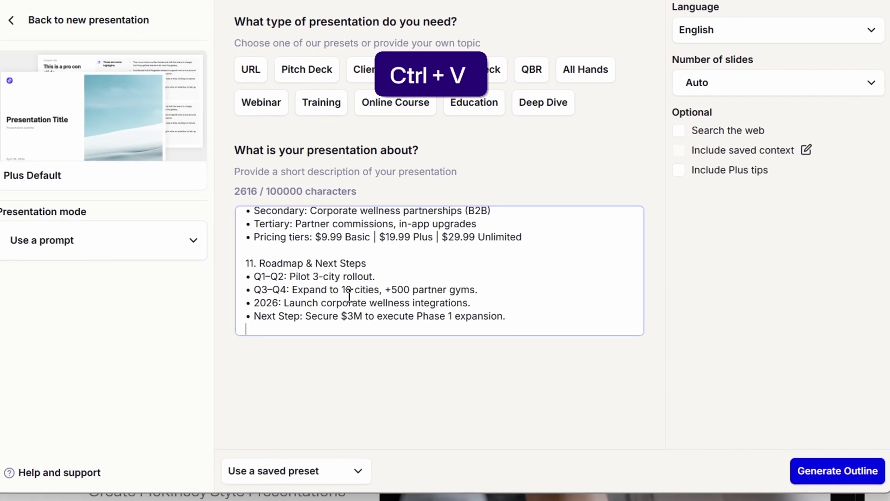
scroll(350, 292, "up", 15)
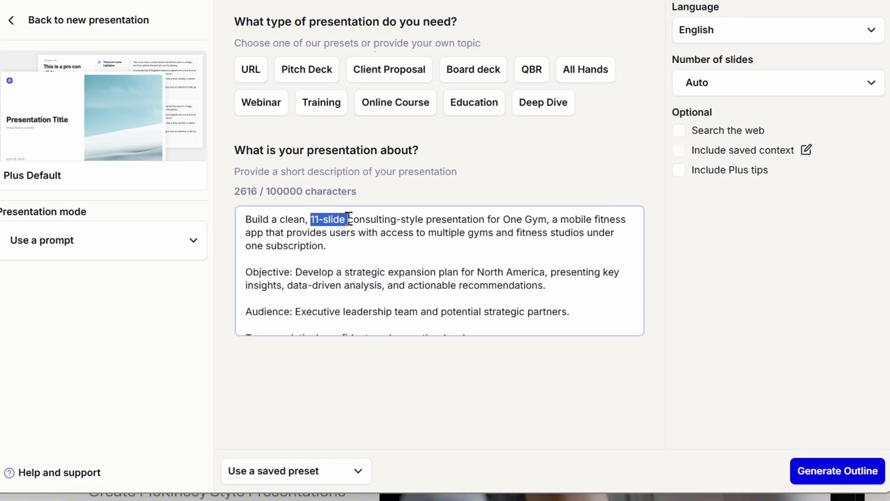
left_click_drag(554, 212, 439, 250)
left_click(357, 252)
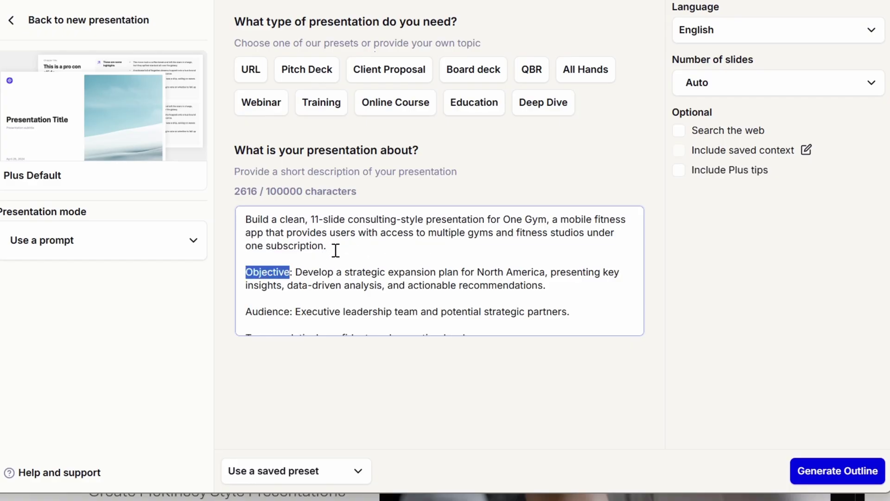
scroll(336, 250, "down", 2)
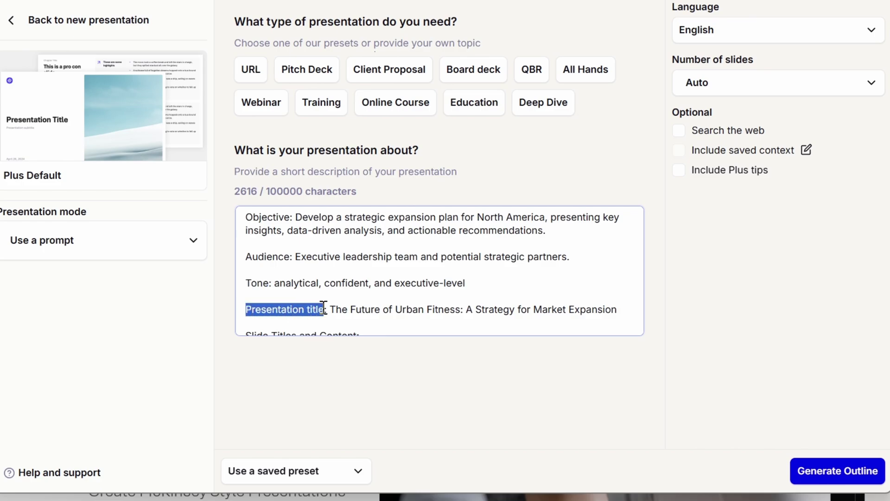
left_click(364, 282)
scroll(363, 281, "down", 3)
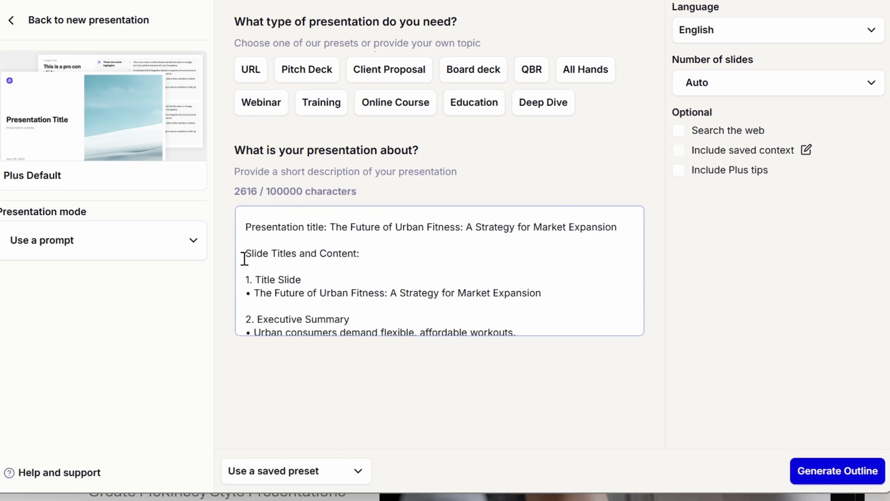
left_click_drag(244, 258, 362, 253)
left_click(413, 258)
scroll(427, 260, "down", 5)
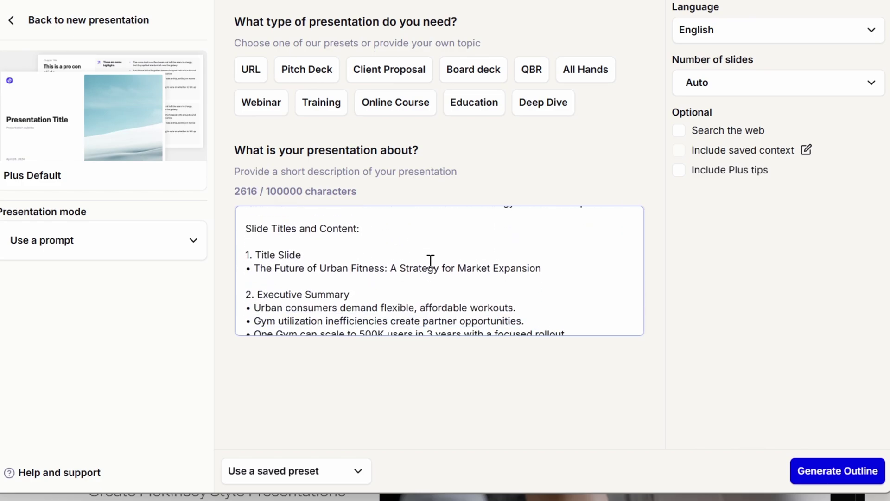
scroll(430, 262, "down", 10)
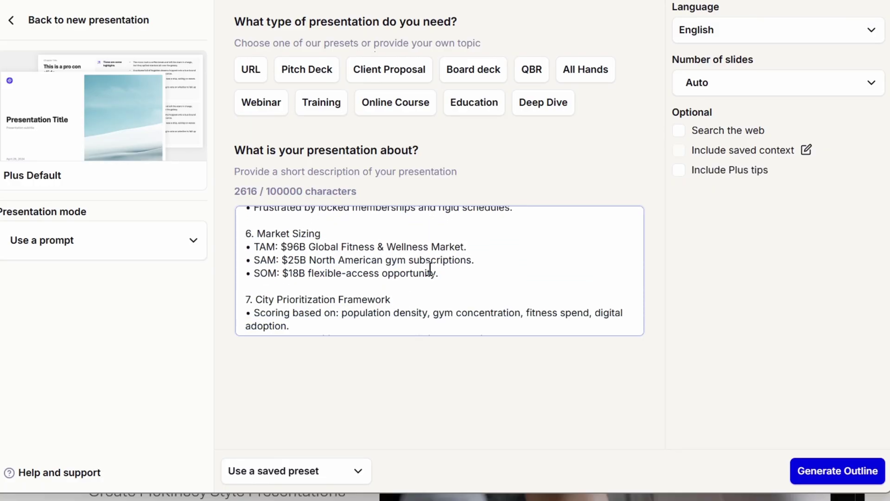
scroll(426, 269, "up", 15)
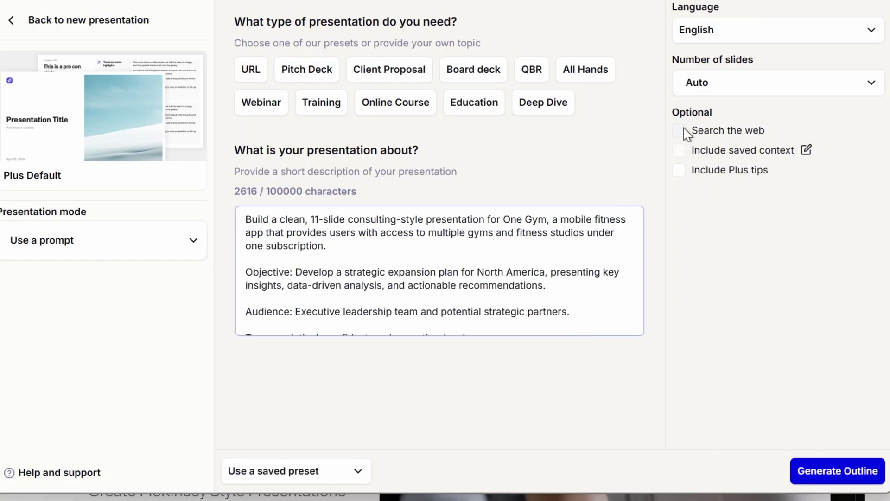
left_click(740, 85)
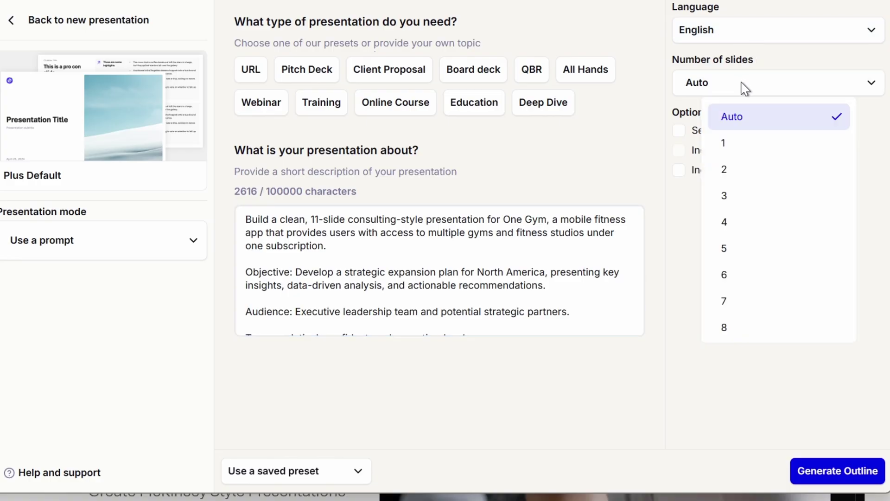
scroll(805, 196, "down", 5)
scroll(798, 203, "up", 5)
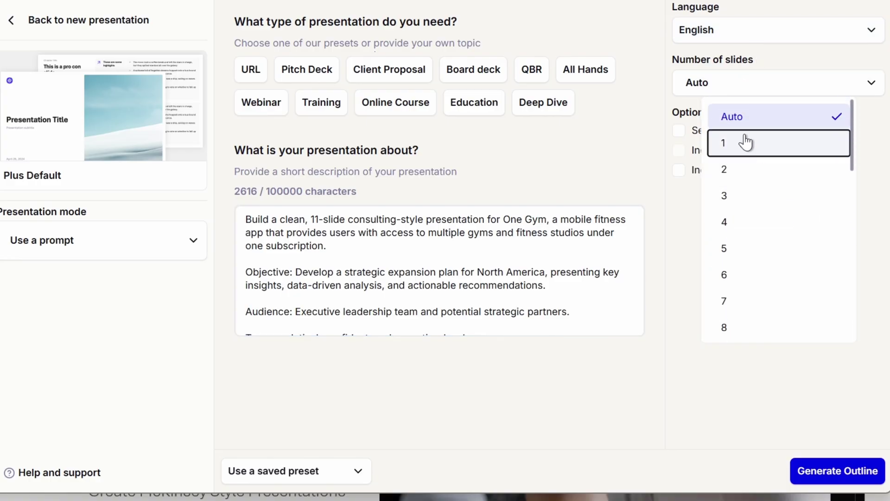
left_click(589, 172)
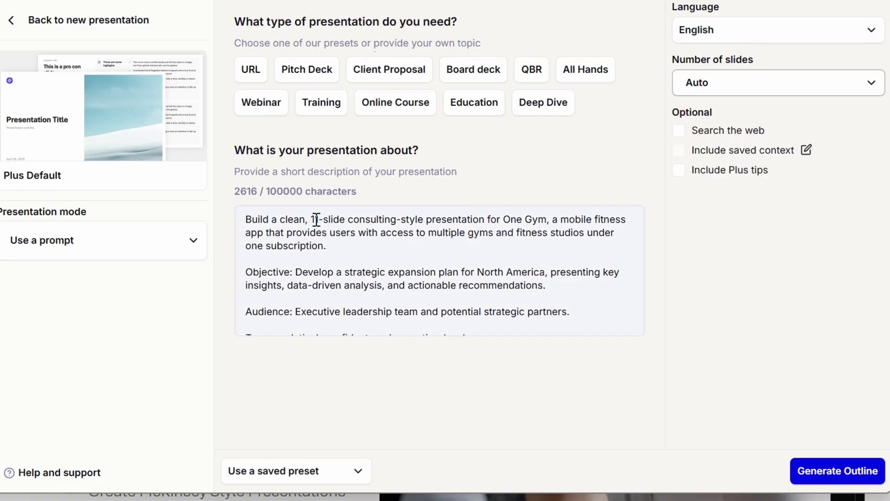
Swap the Plus Default template for the Consulting category's Insight Modern style.
mouse_move(137, 138)
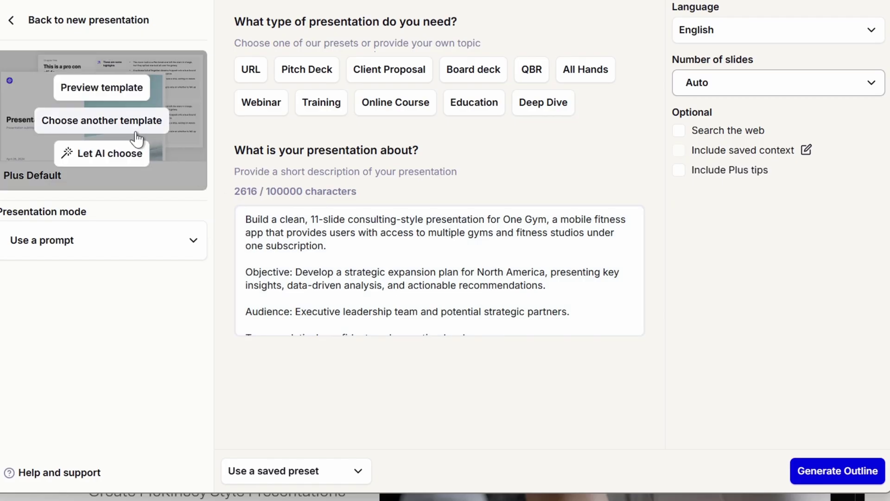
left_click(120, 125)
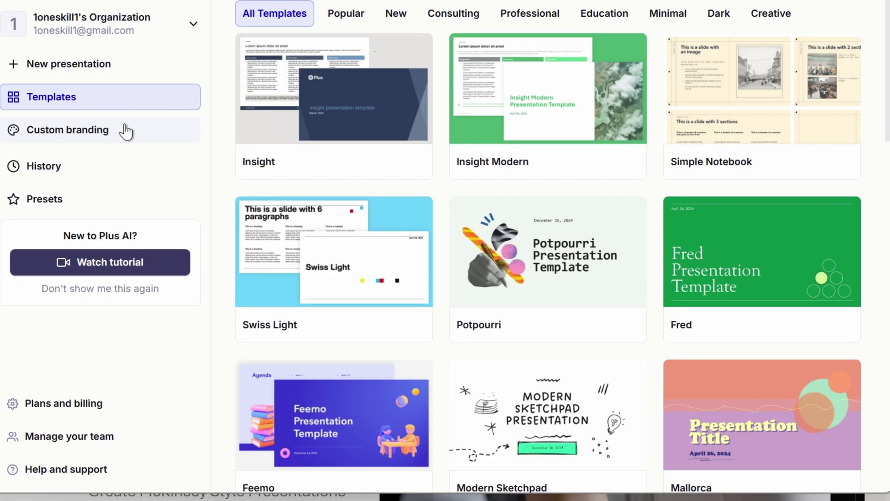
mouse_move(374, 162)
mouse_move(697, 265)
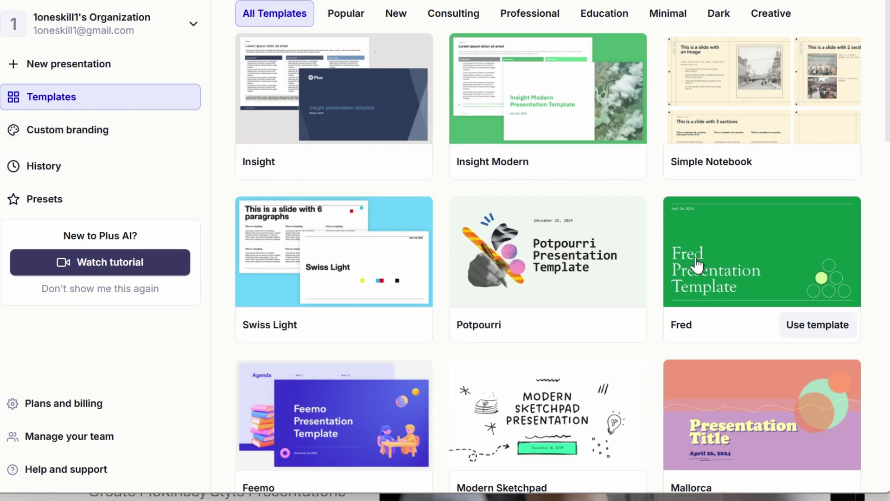
left_click(447, 16)
mouse_move(400, 81)
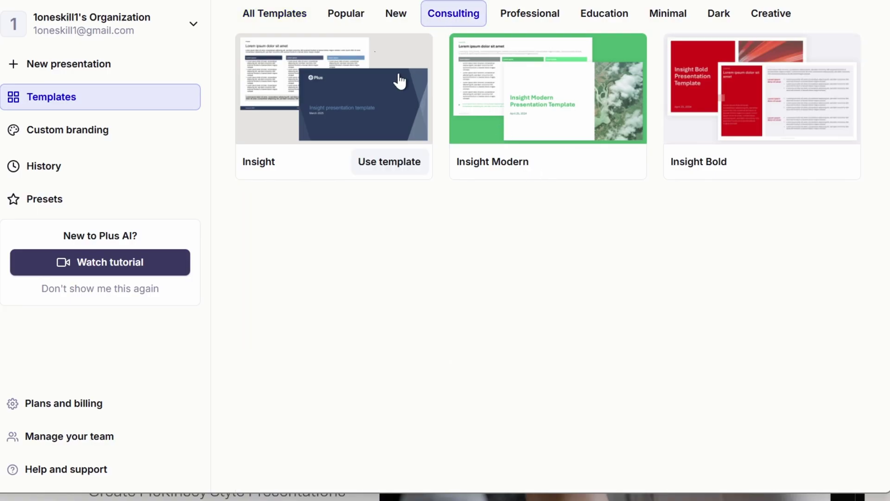
mouse_move(523, 87)
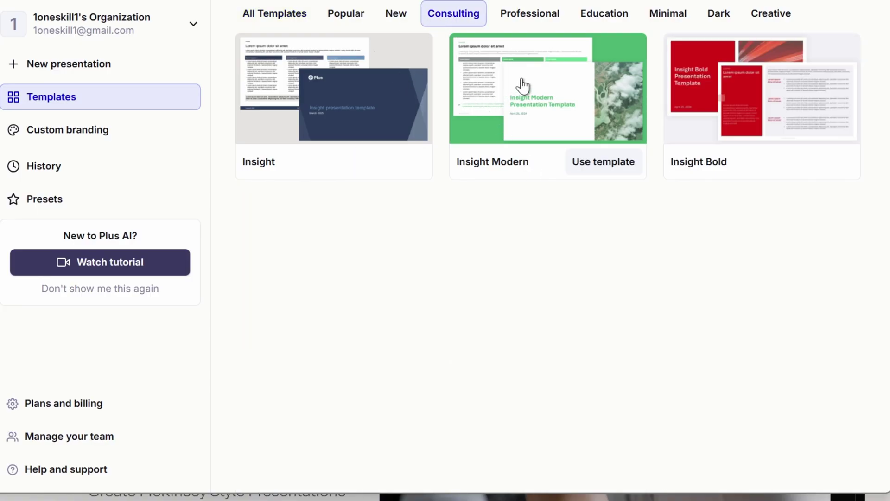
left_click(554, 96)
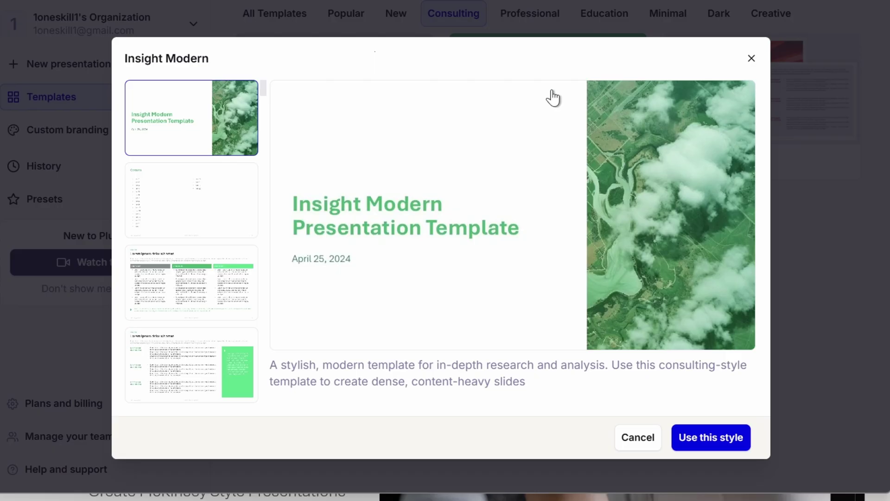
left_click(719, 440)
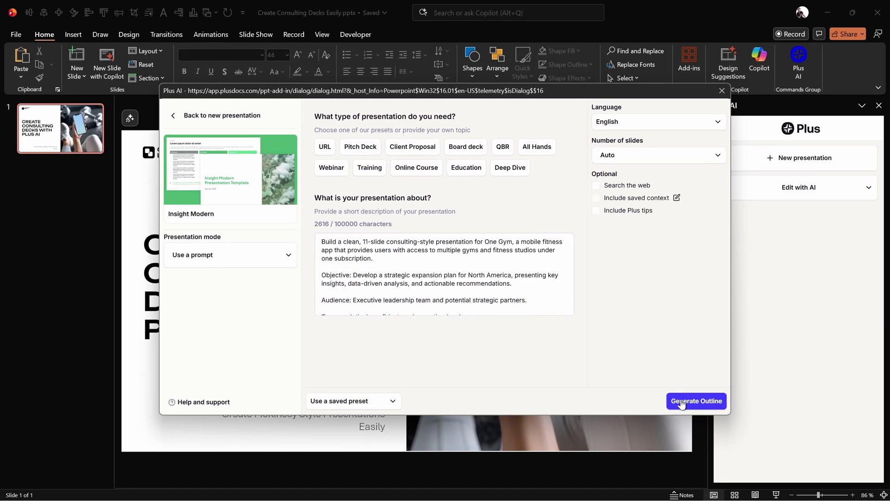
Generate the 11-slide outline and open the title slide's details.
left_click(837, 471)
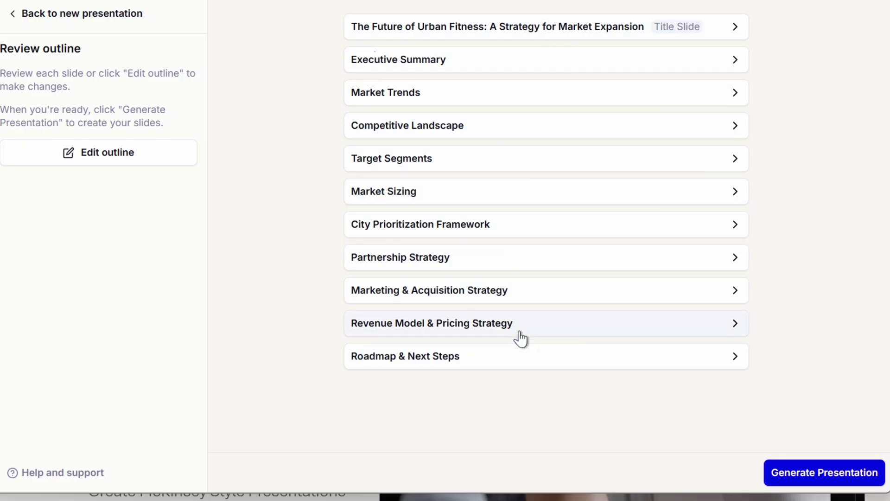
left_click(526, 32)
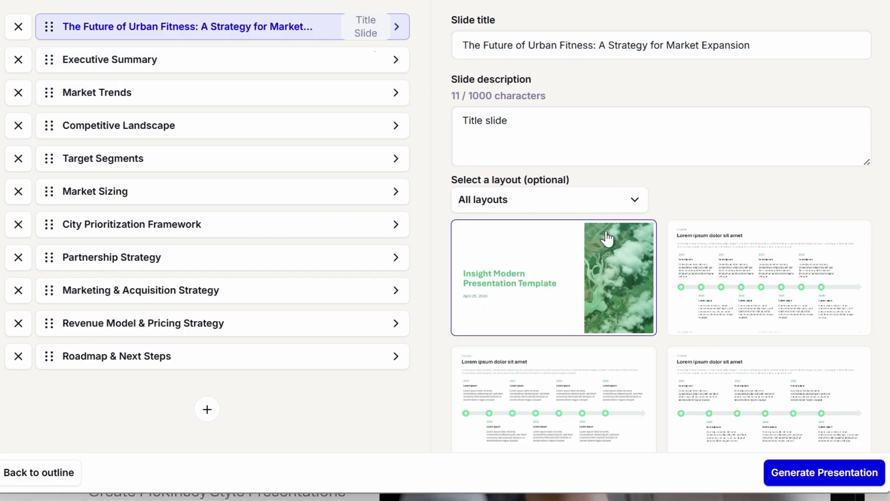
Filter the title slide's layouts to the Title / Agenda category.
left_click(606, 203)
scroll(569, 366, "down", 5)
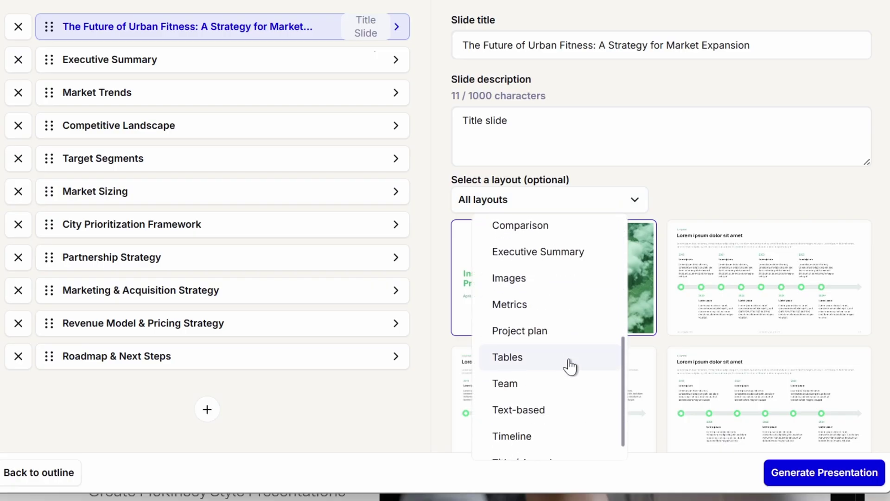
scroll(569, 366, "down", 1)
left_click(539, 440)
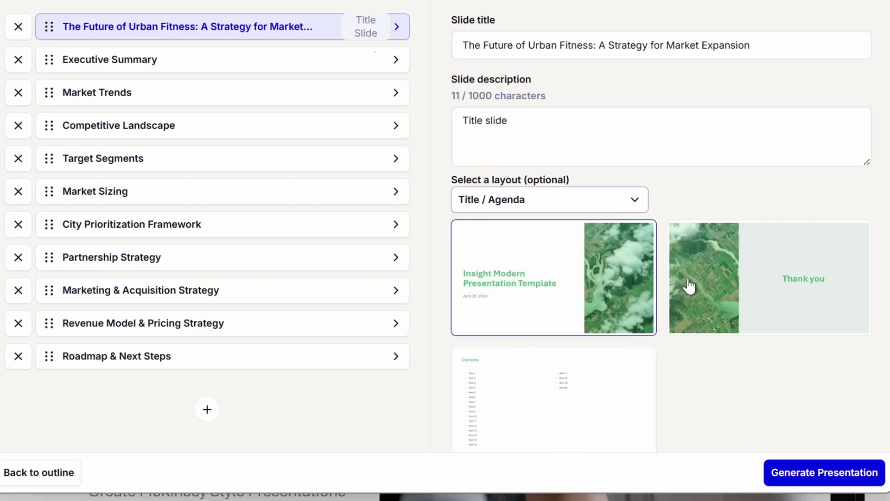
Give the Executive Summary slide the first Executive Summary layout.
left_click(248, 71)
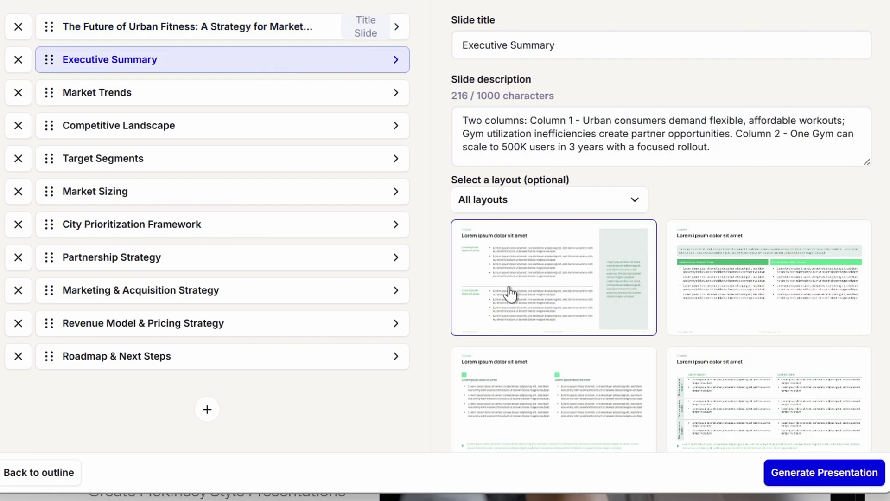
left_click(590, 200)
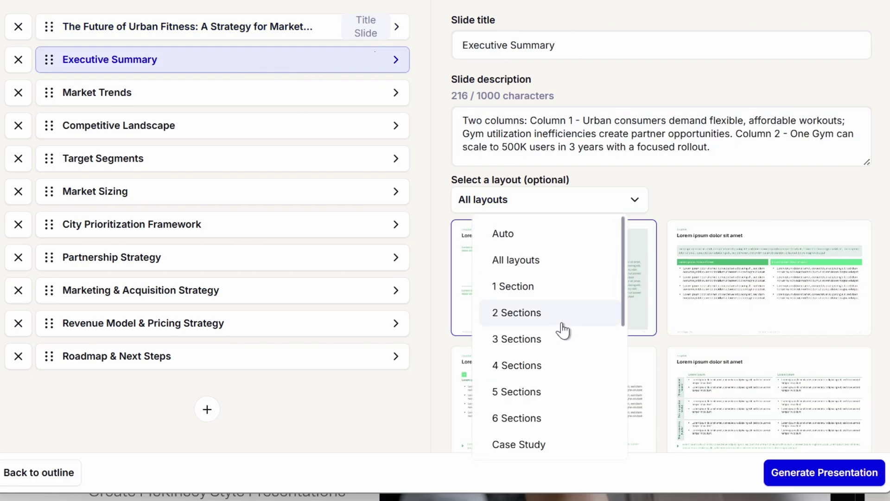
scroll(558, 346, "down", 5)
left_click(550, 305)
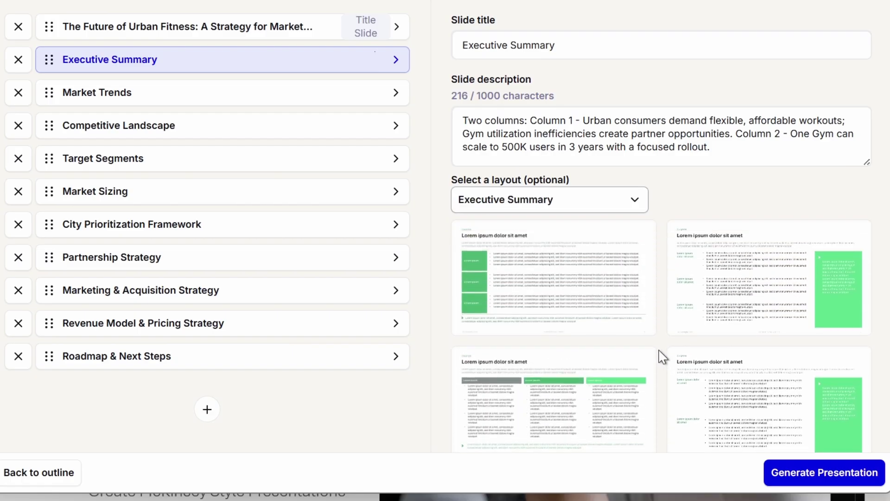
left_click(524, 296)
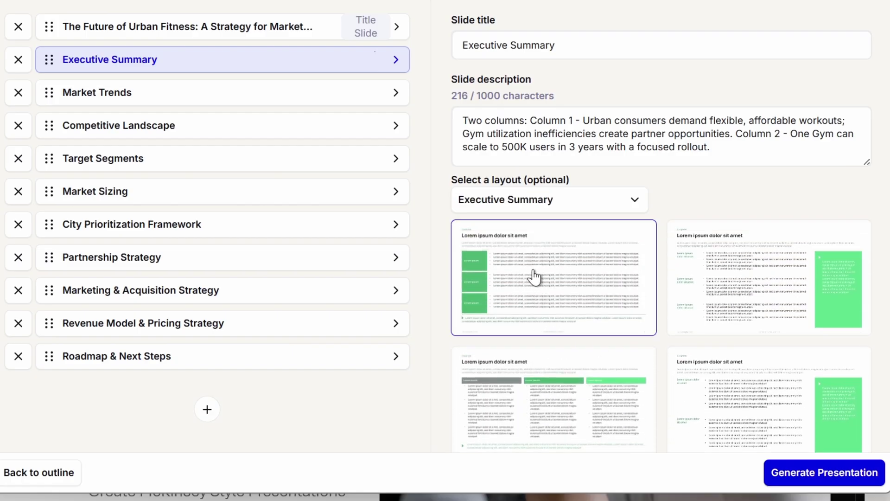
Give the Market Trends slide the three-image layout from the 3 Sections filter.
left_click(191, 94)
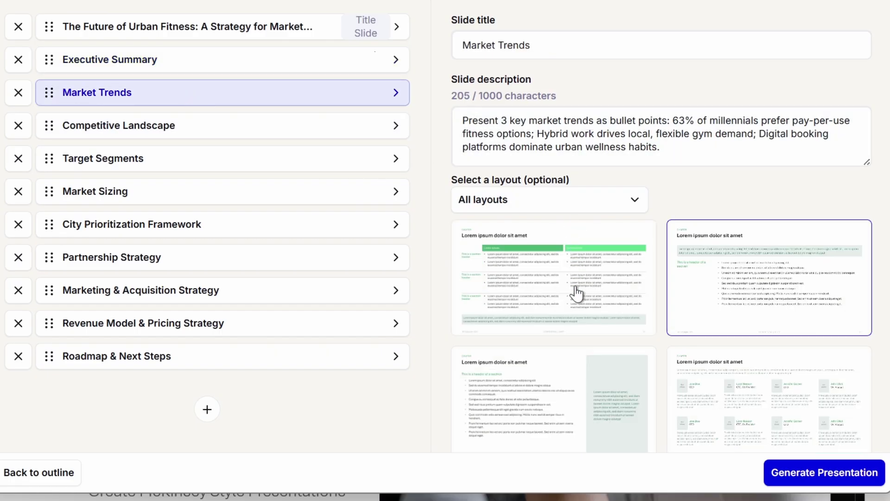
left_click(563, 200)
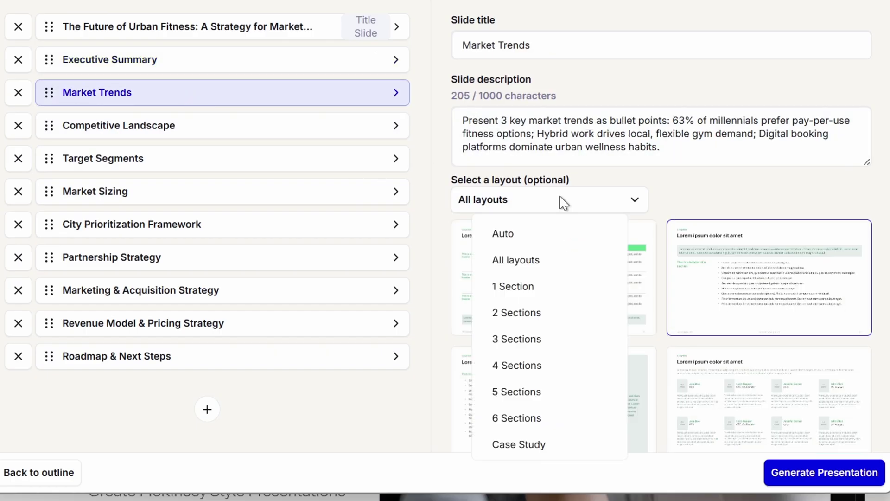
left_click(537, 343)
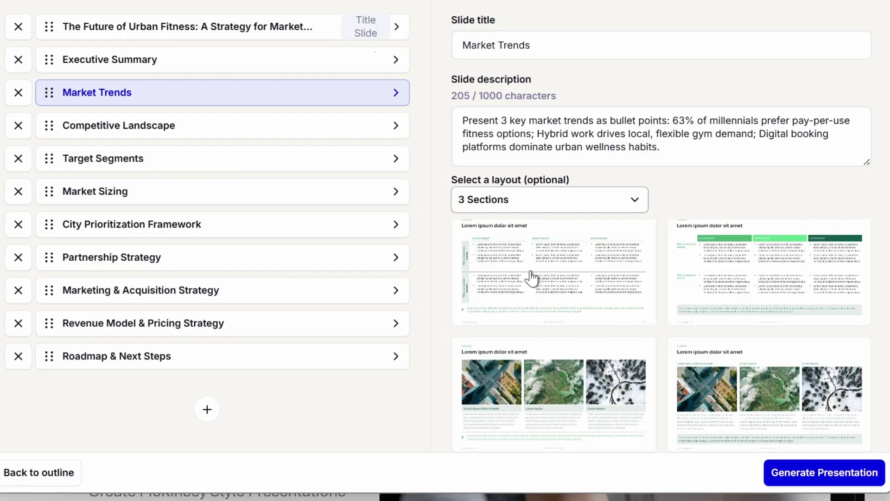
left_click(575, 396)
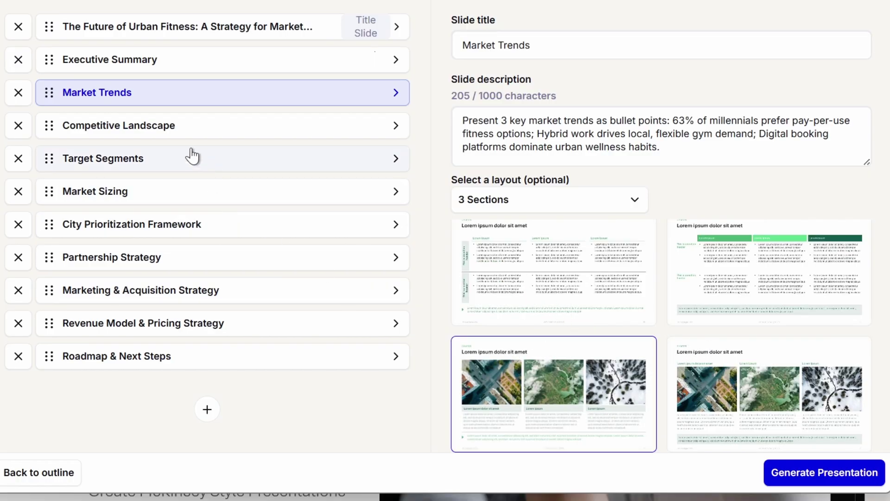
Review the remaining slides' settings from Competitive Landscape to Roadmap & Next Steps.
left_click(175, 132)
left_click(190, 192)
left_click(202, 224)
left_click(212, 259)
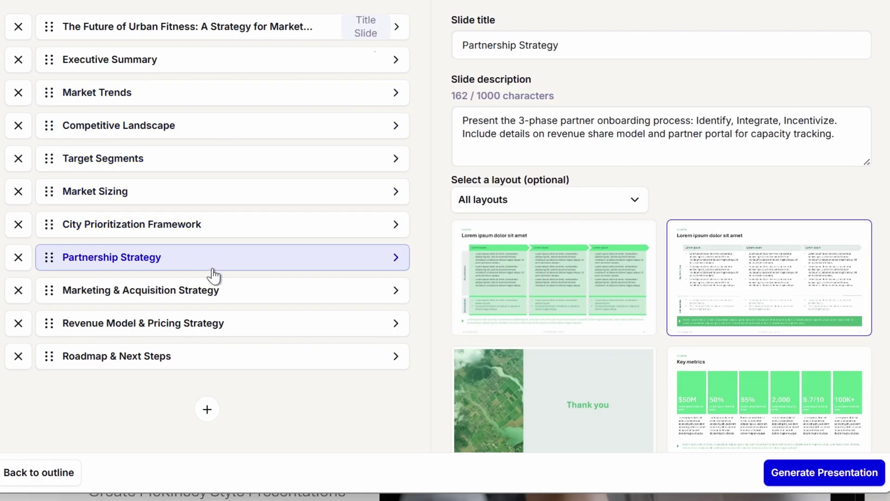
left_click(225, 290)
left_click(234, 325)
left_click(265, 358)
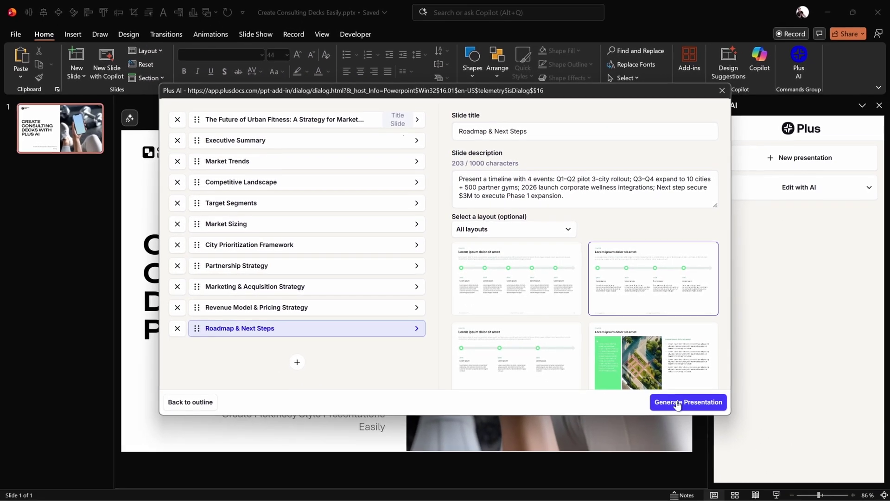
Generate the deck and view its slides from Executive Summary to closing slide 12.
left_click(824, 472)
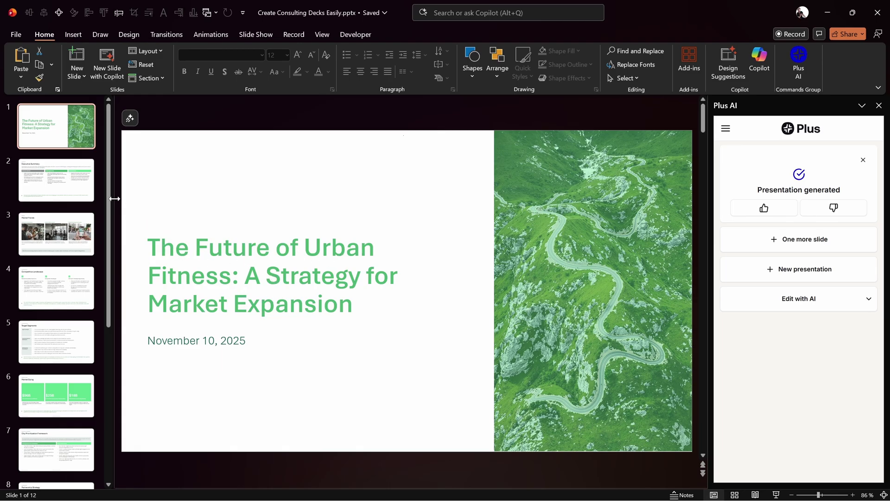
left_click(78, 191)
left_click(76, 245)
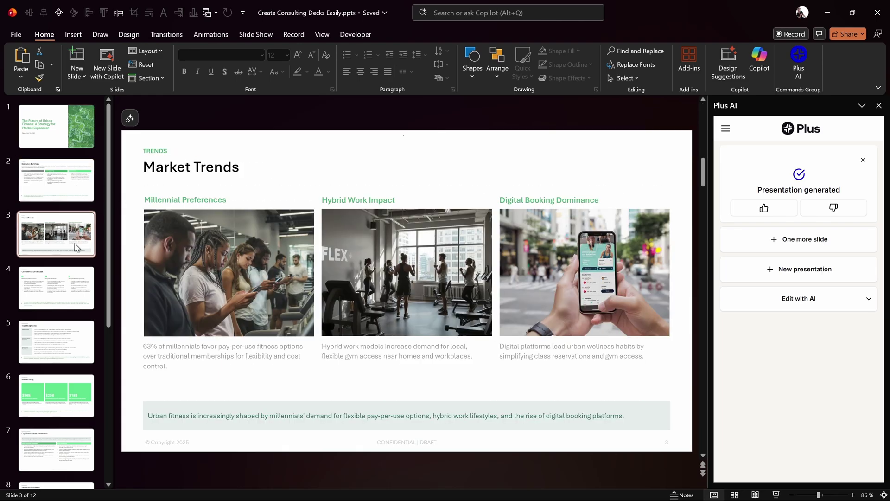
left_click(75, 289)
left_click(76, 342)
scroll(114, 323, "down", 5)
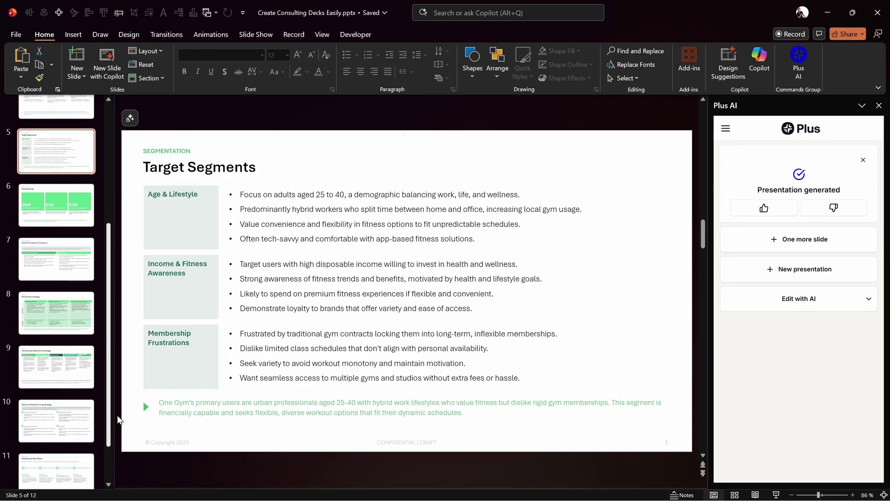
scroll(116, 421, "down", 2)
left_click(80, 403)
left_click(82, 440)
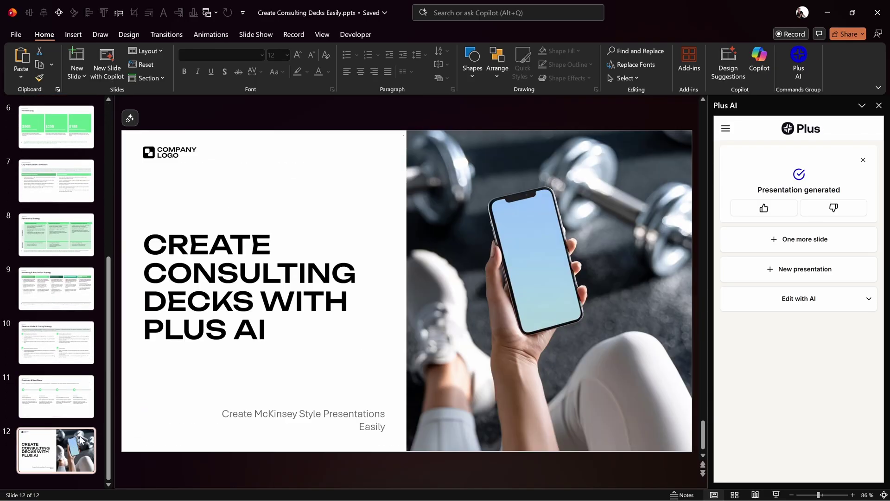
Return to the title slide and glance over the slide layouts list.
scroll(91, 138, "up", 7)
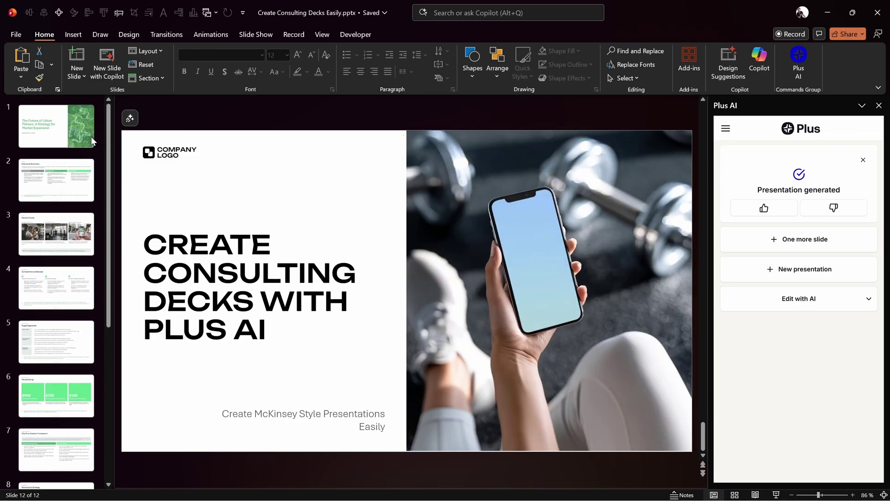
left_click(76, 128)
left_click(152, 54)
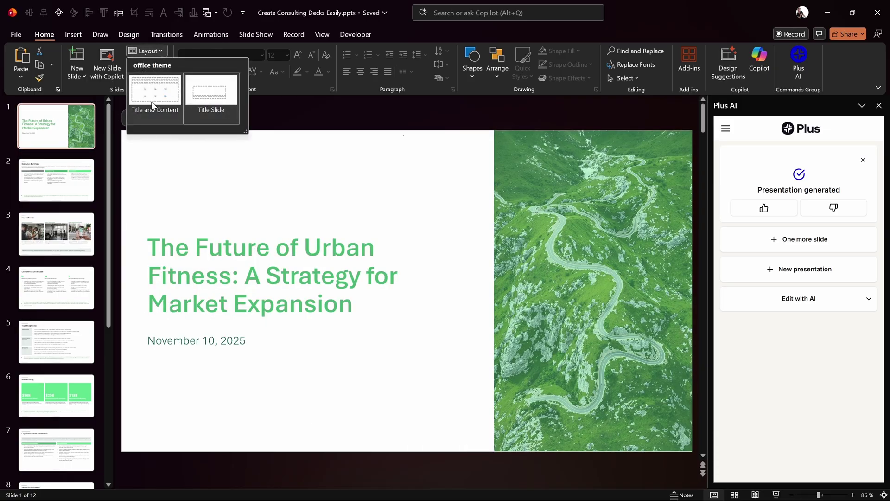
left_click(289, 114)
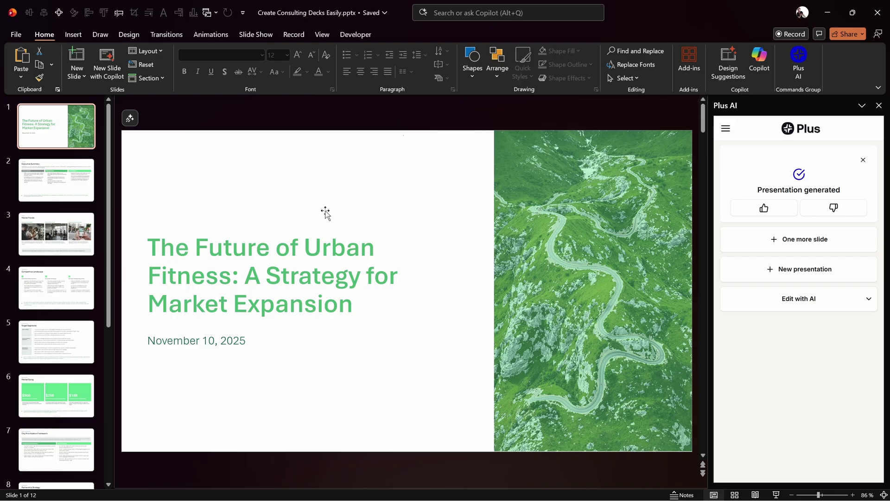
On the title slide, open the Design tab's Variants menu to its colour options for Grayscale.
left_click(333, 246)
left_click(522, 207)
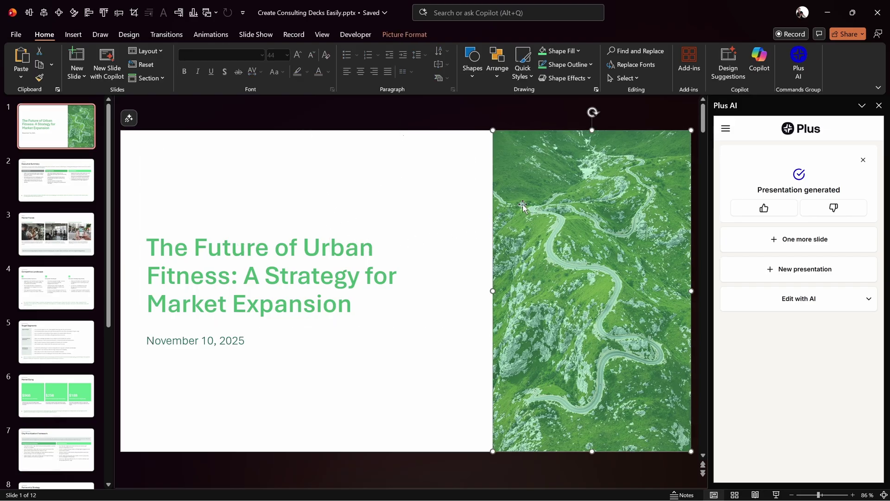
left_click(289, 268)
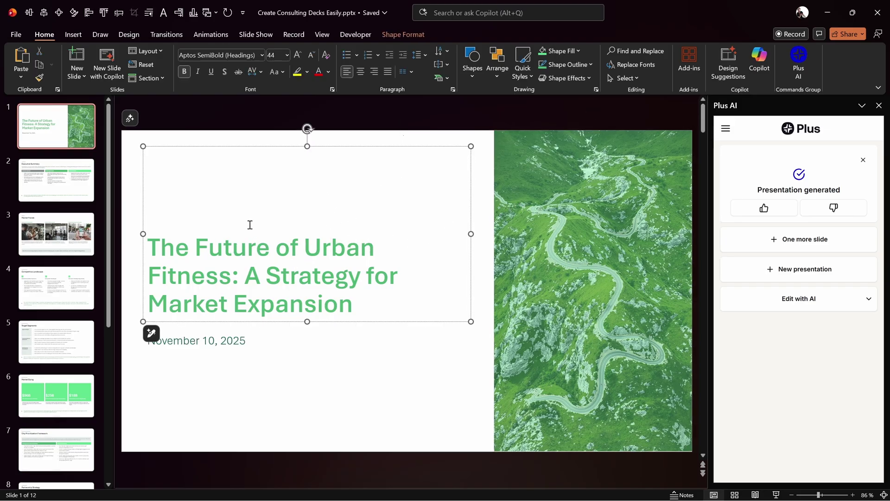
left_click(130, 35)
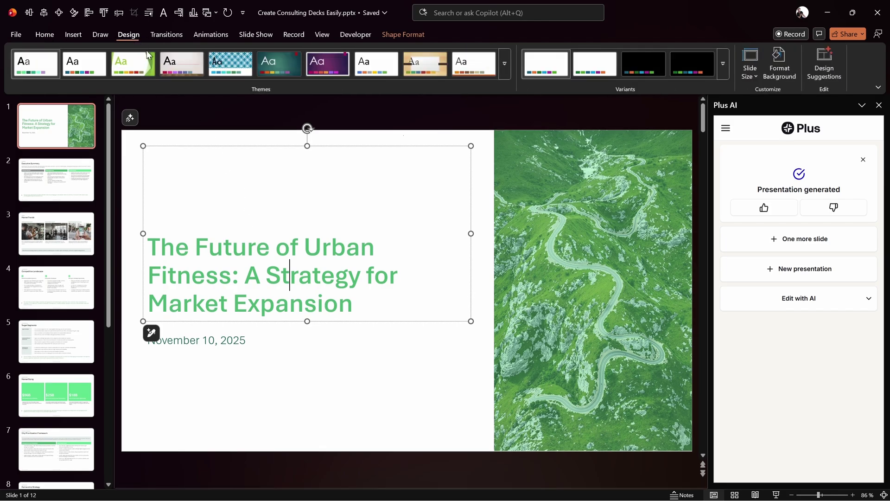
left_click(723, 65)
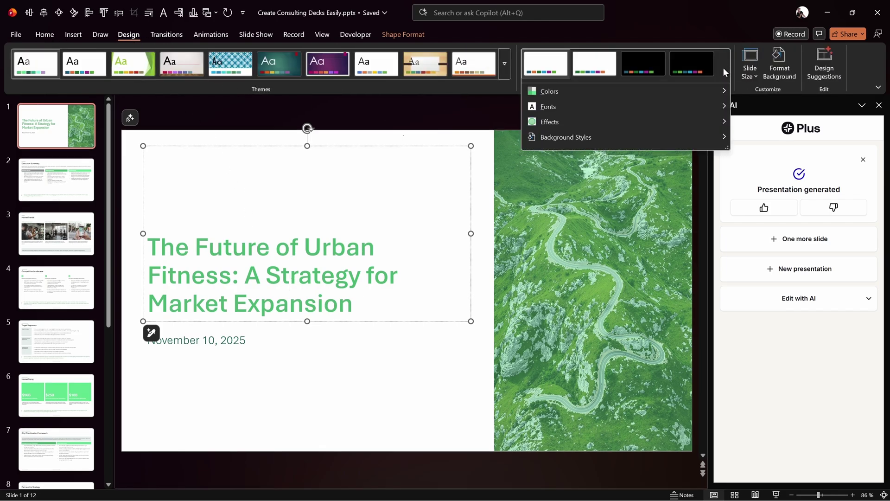
mouse_move(694, 88)
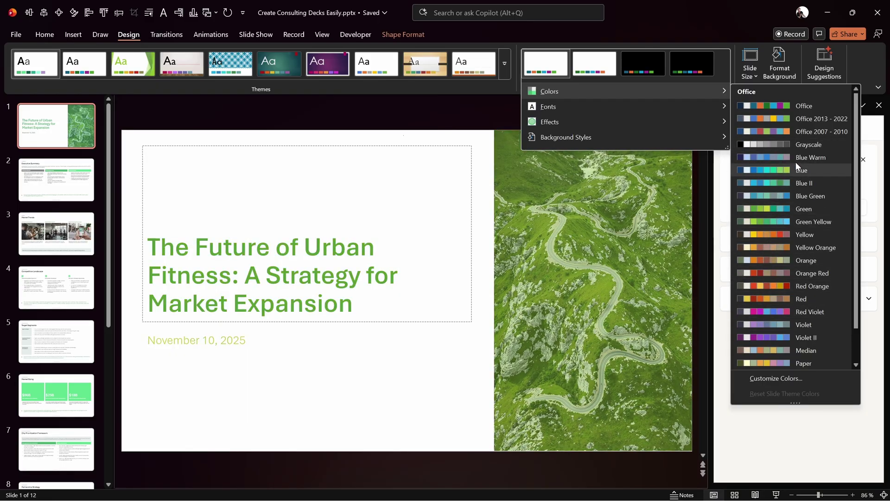
Apply the Grayscale colour scheme to the deck and make the title slide's heading black.
left_click(774, 143)
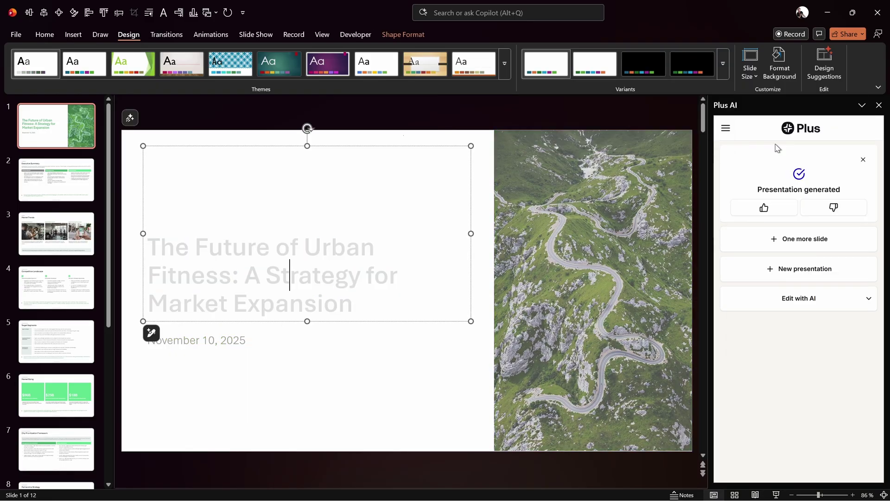
left_click(403, 134)
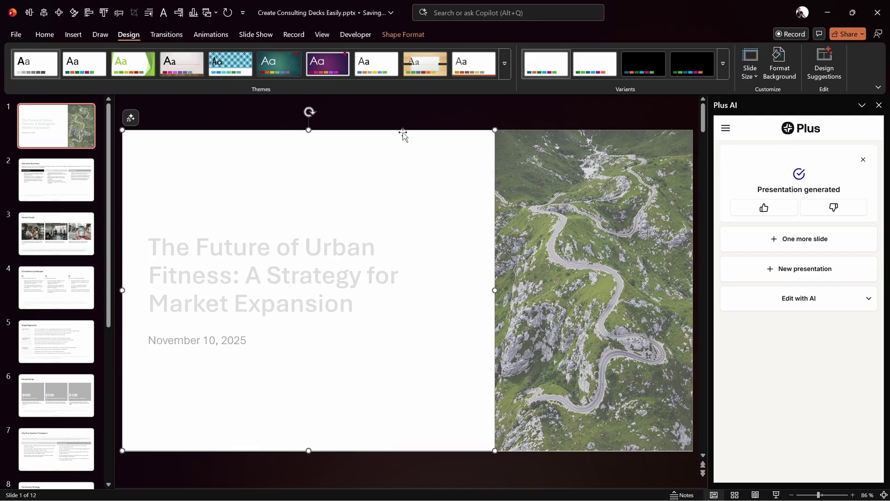
left_click(222, 255)
left_click(45, 35)
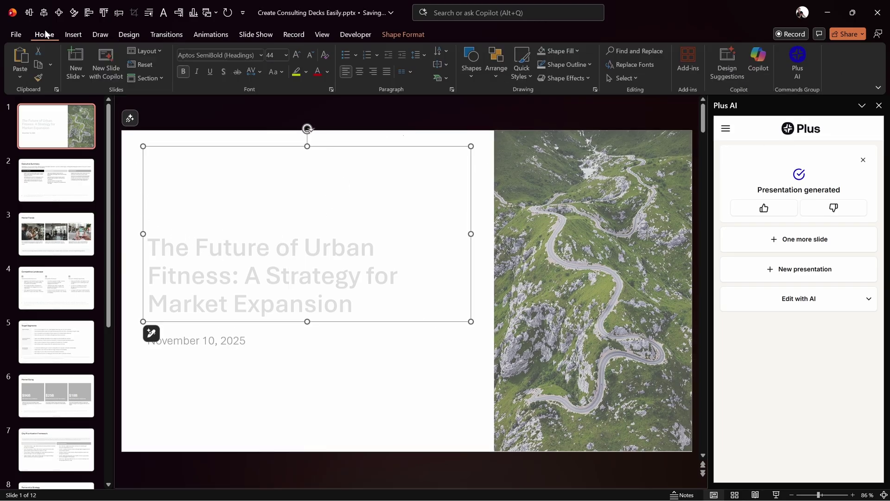
left_click(328, 72)
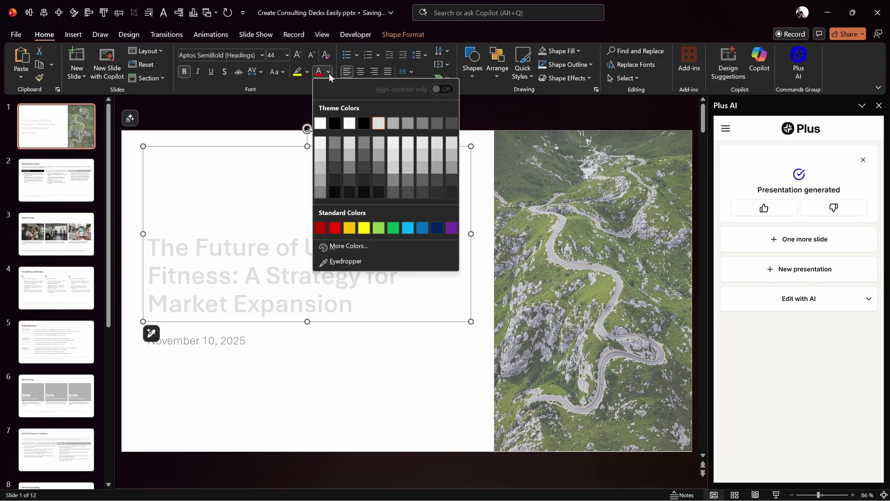
left_click(338, 121)
Recolour the 'November 10, 2025' date line a darker grey.
left_click(221, 331)
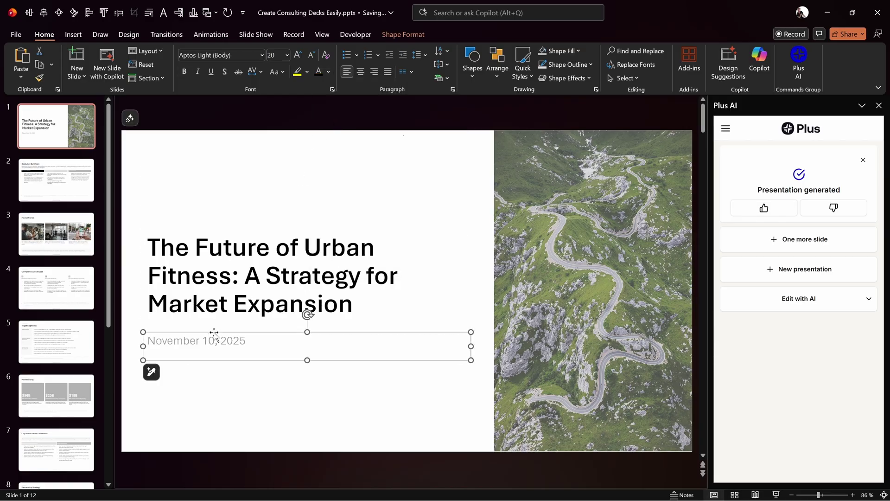
left_click(328, 71)
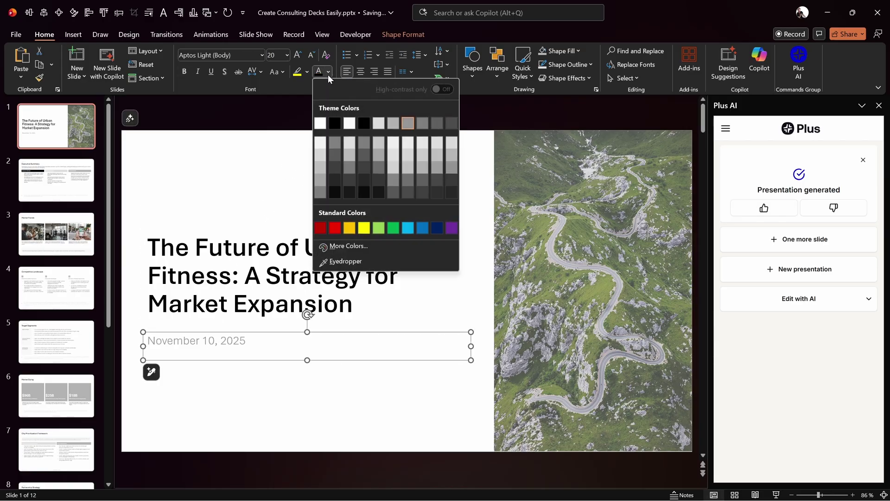
left_click(335, 156)
left_click(282, 159)
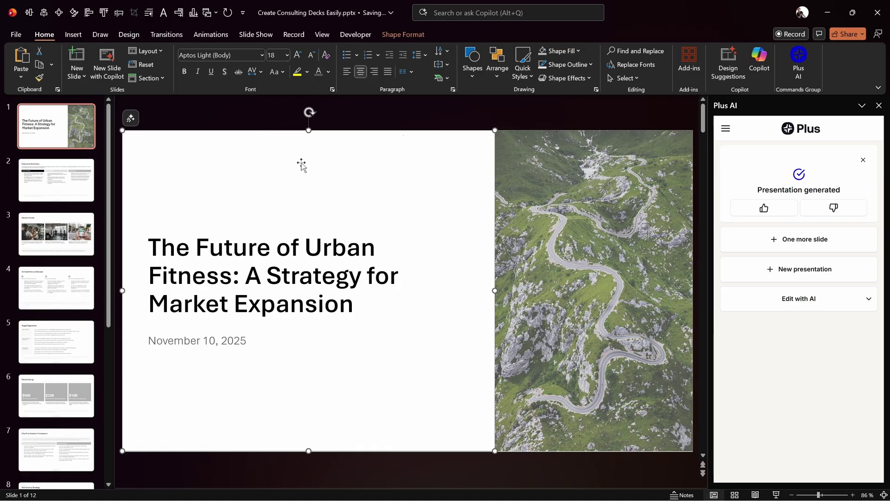